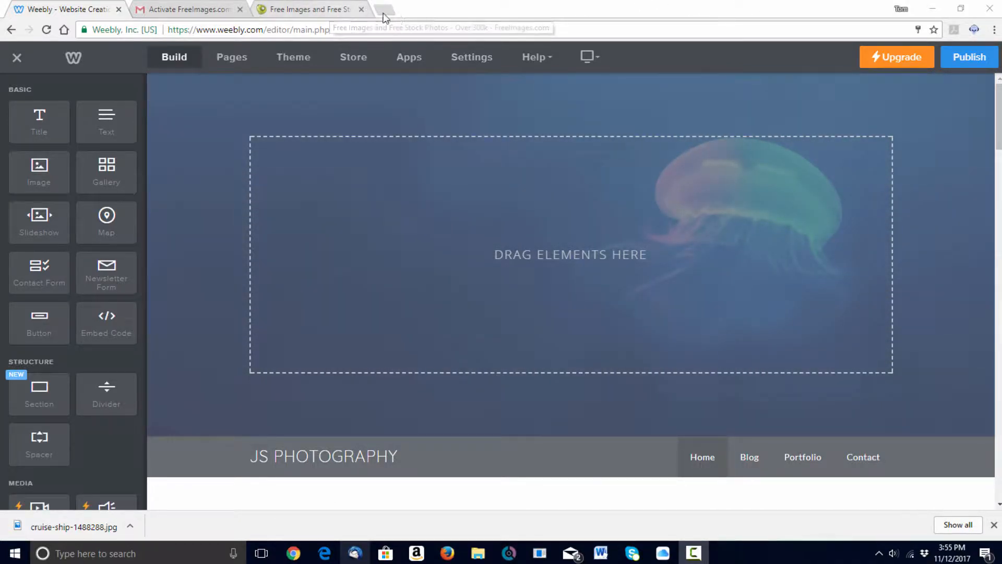
- Submit the FreeImages Create a Free Account form and open its activation email in Gmail
left_click(331, 10)
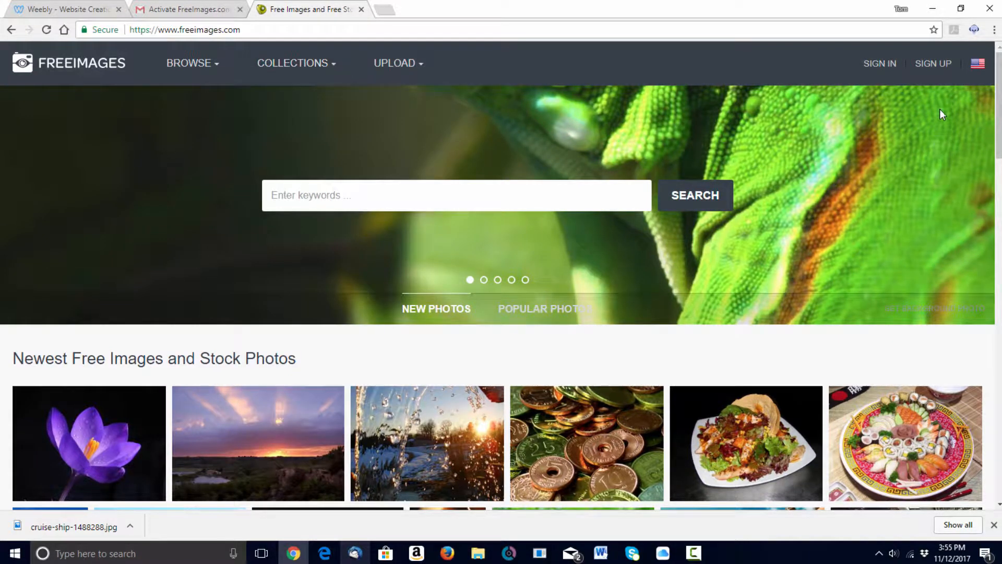
left_click(935, 63)
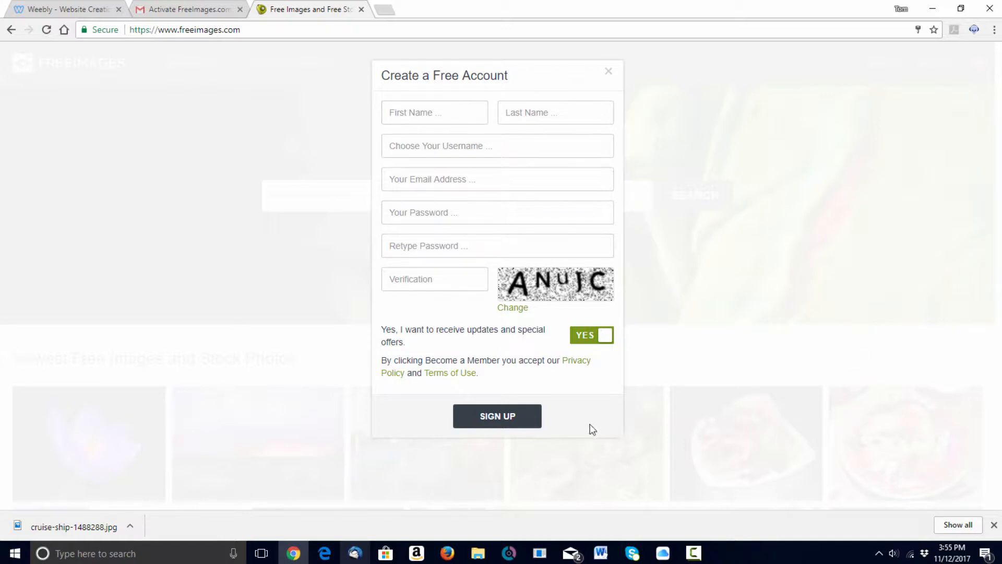
left_click(497, 423)
left_click(186, 10)
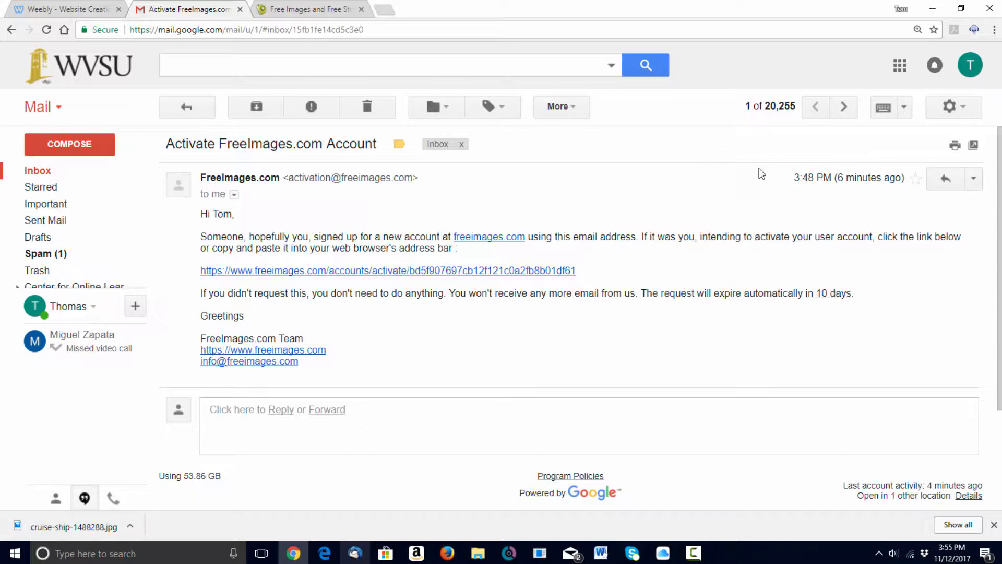
- After reading the activation email, go back to the FreeImages Create a Free Account form
left_click(321, 8)
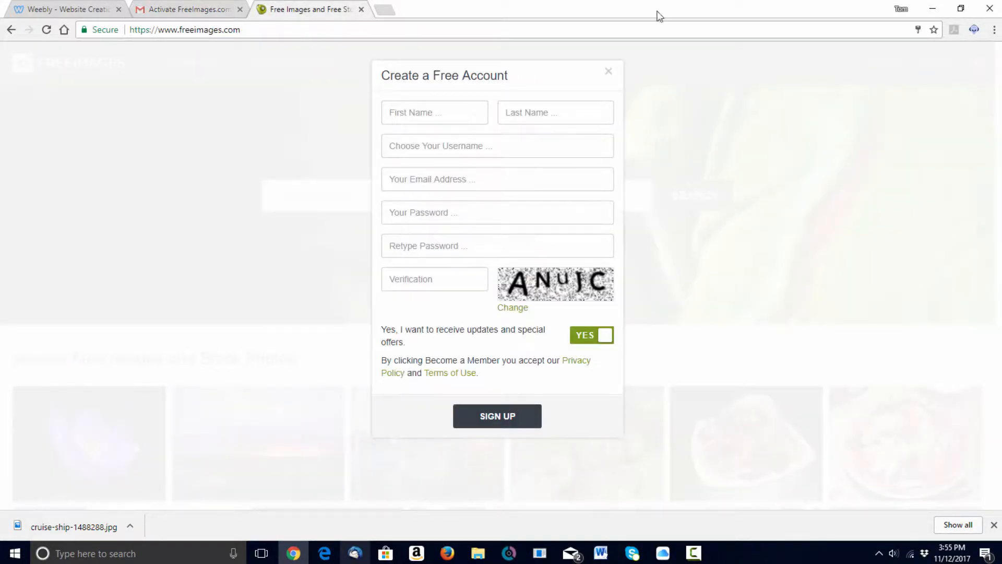
- Sign in to FreeImages with the saved credentials and dismiss the success message
left_click(11, 29)
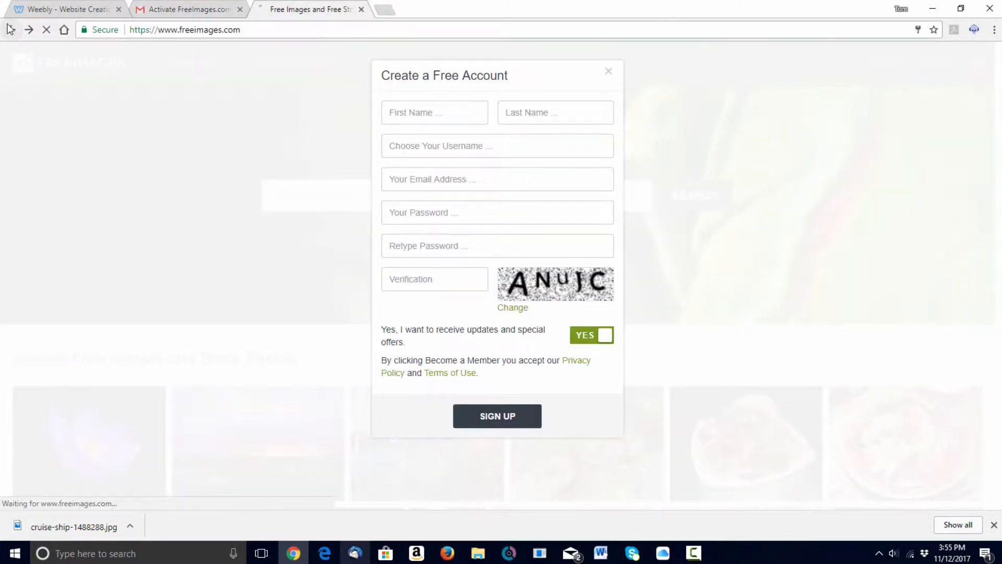
left_click(879, 63)
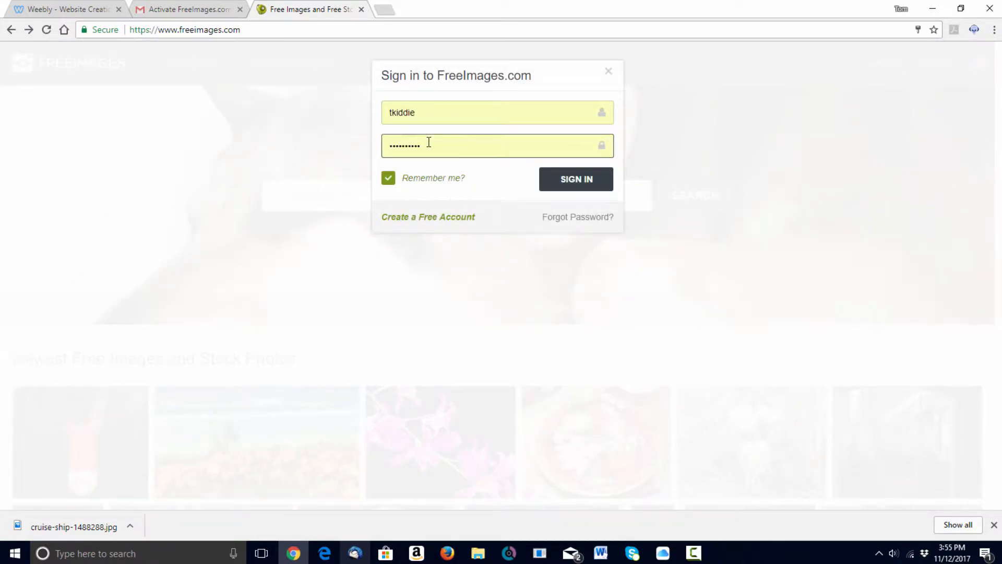
left_click(589, 185)
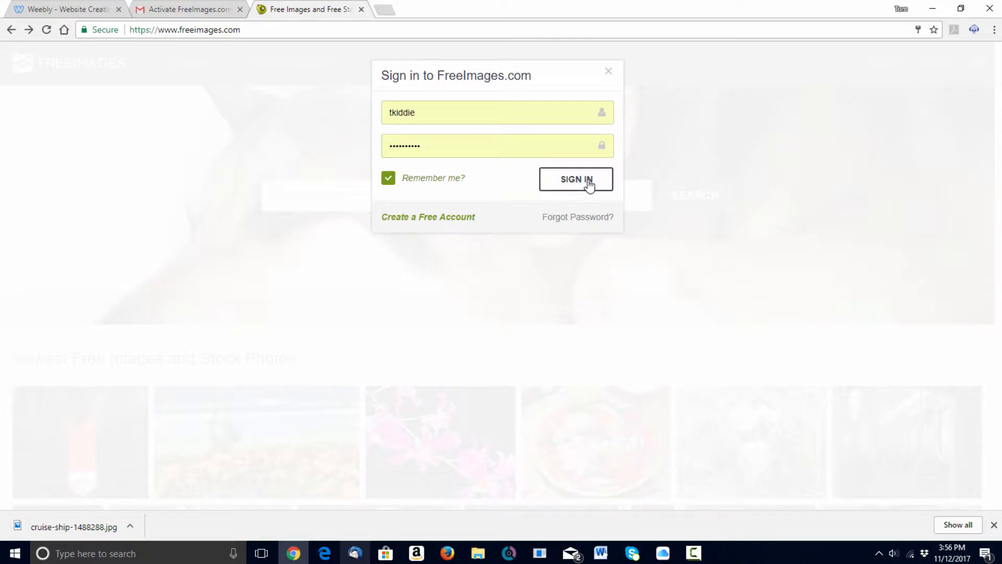
left_click(485, 143)
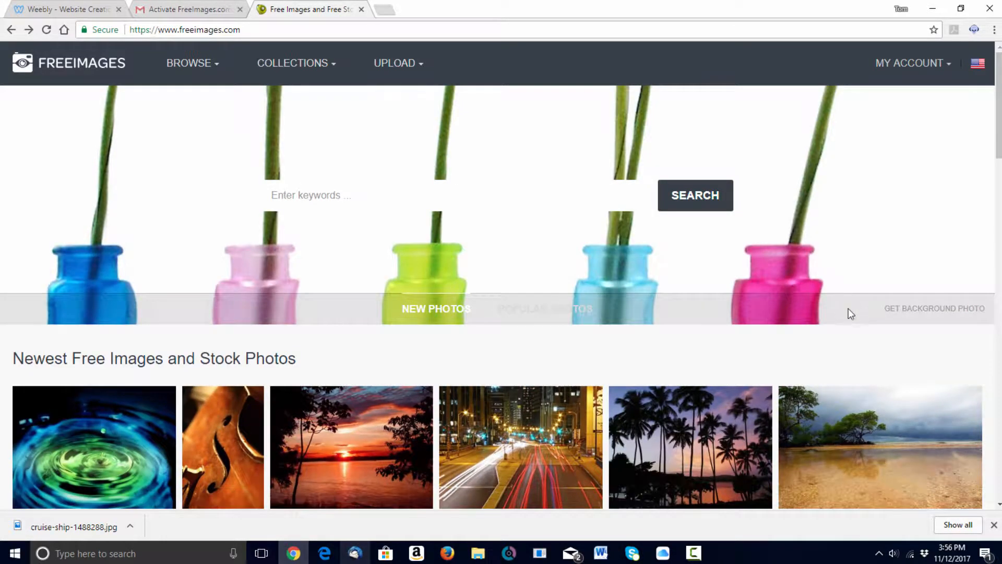
- Search FreeImages for 'cruise ships' and open the photo of open ocean from a ship's bow
left_click(328, 188)
left_click(328, 186)
type("cr")
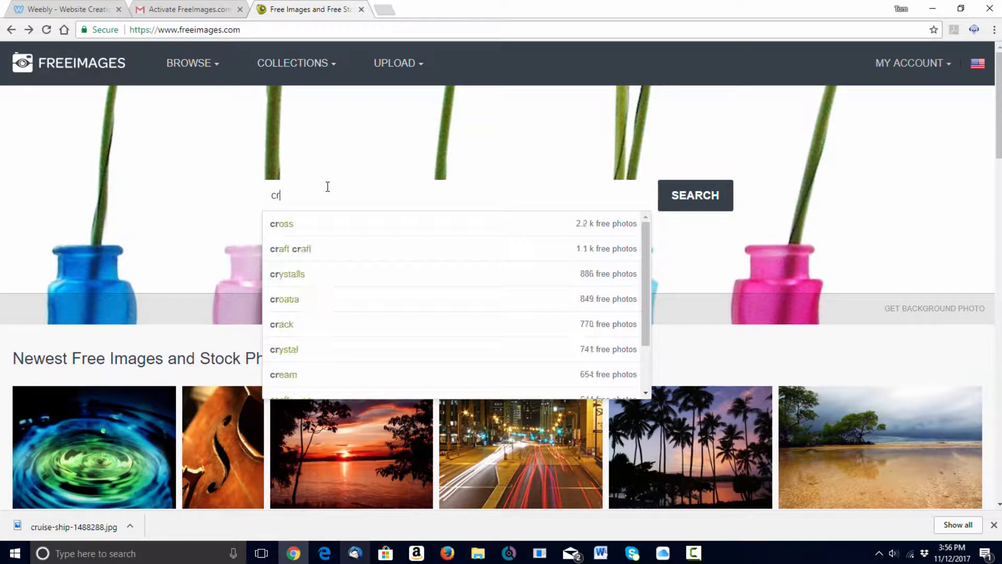
type("uise ships")
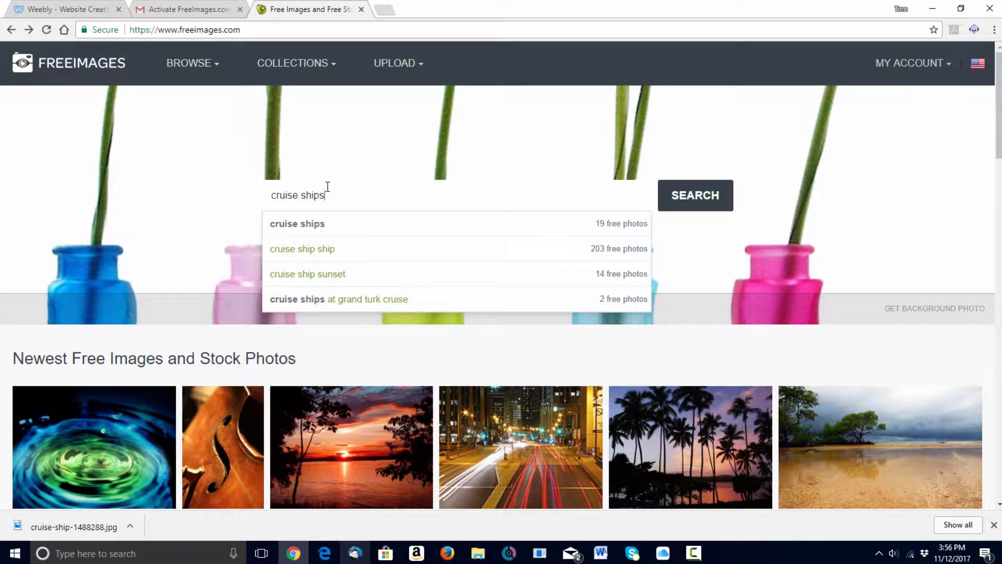
key("Return")
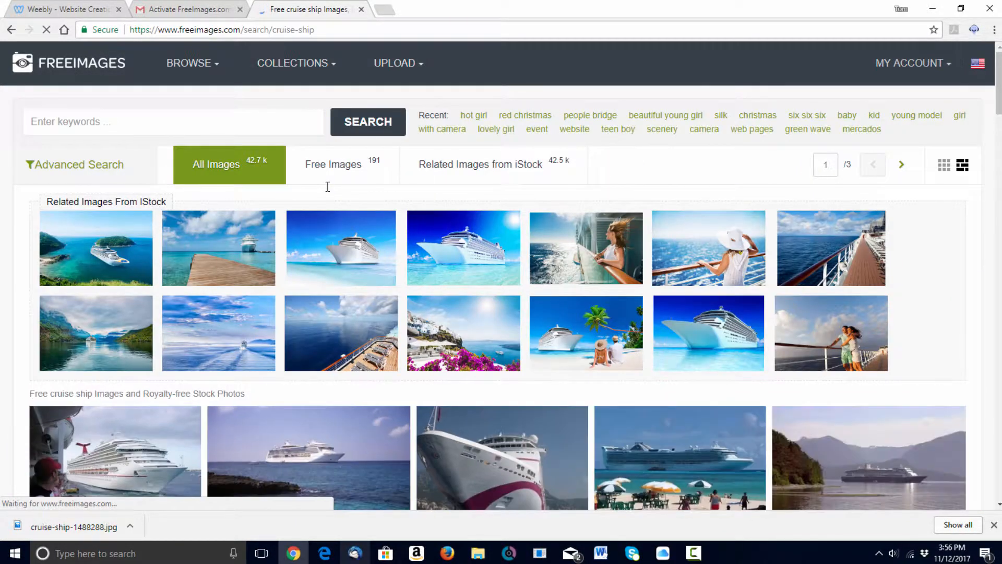
scroll(989, 378, "down", 1)
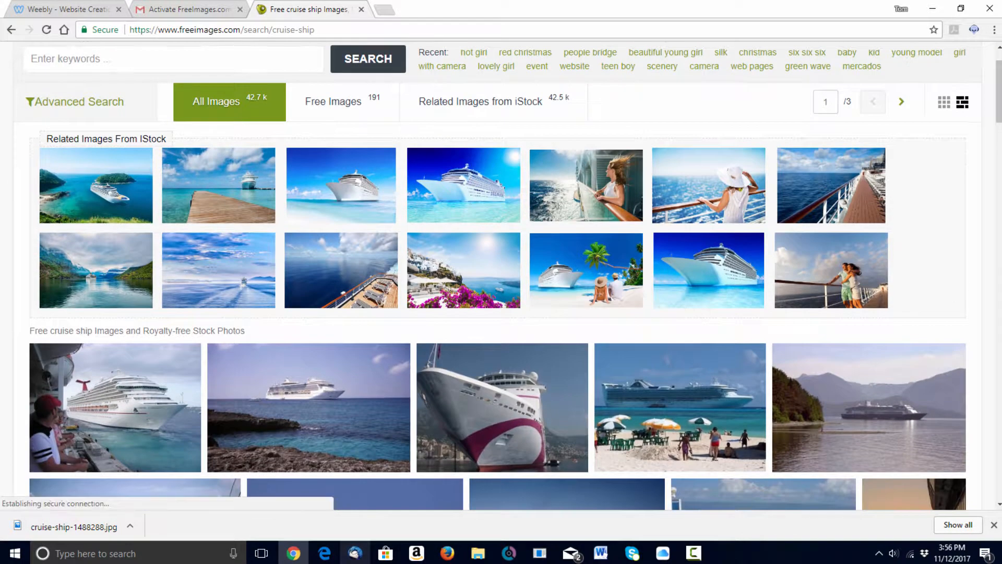
scroll(501, 275, "down", 6)
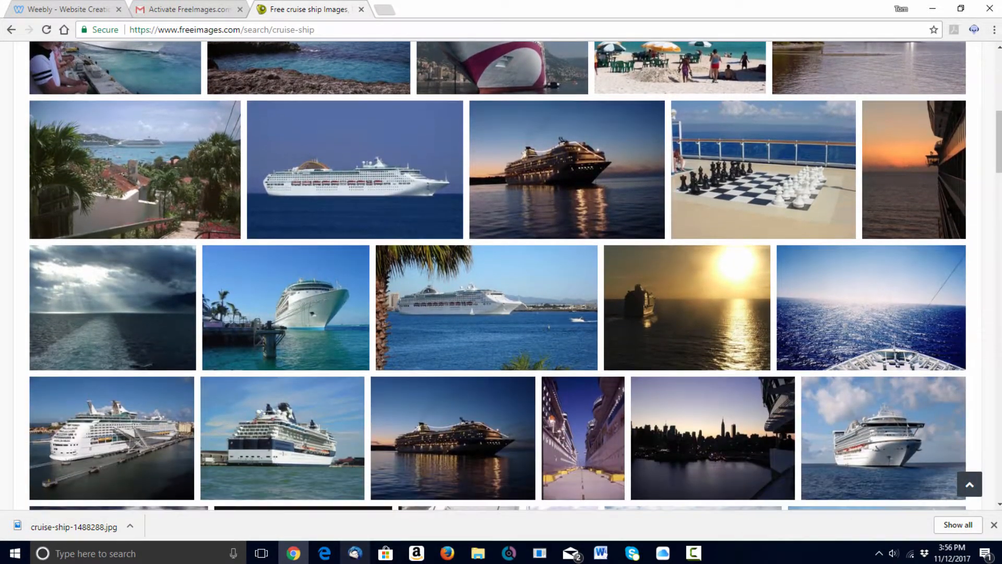
left_click(874, 318)
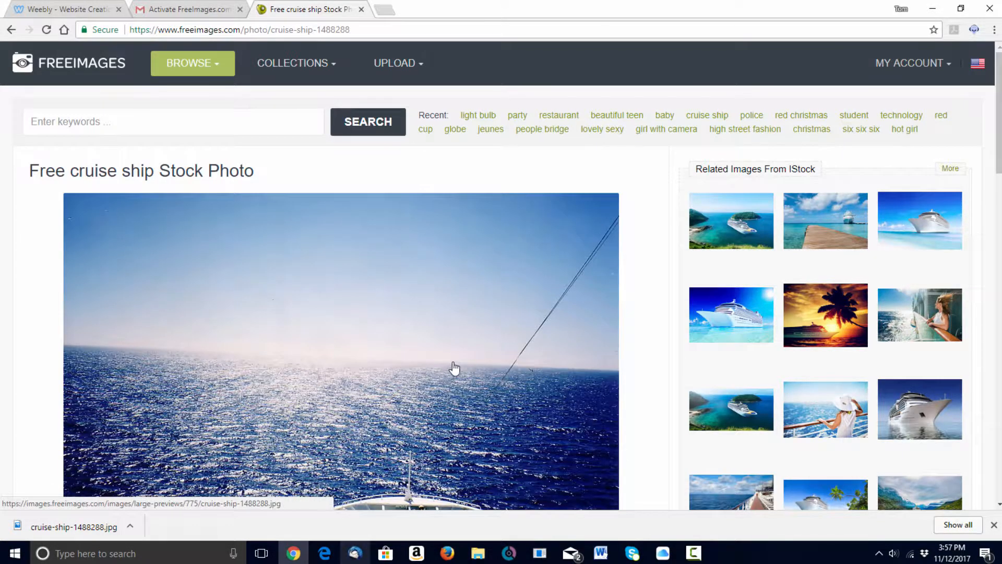
- Download cruise-ship-1488288 at Full 884x584 size and return to the Weebly editor
scroll(454, 368, "down", 5)
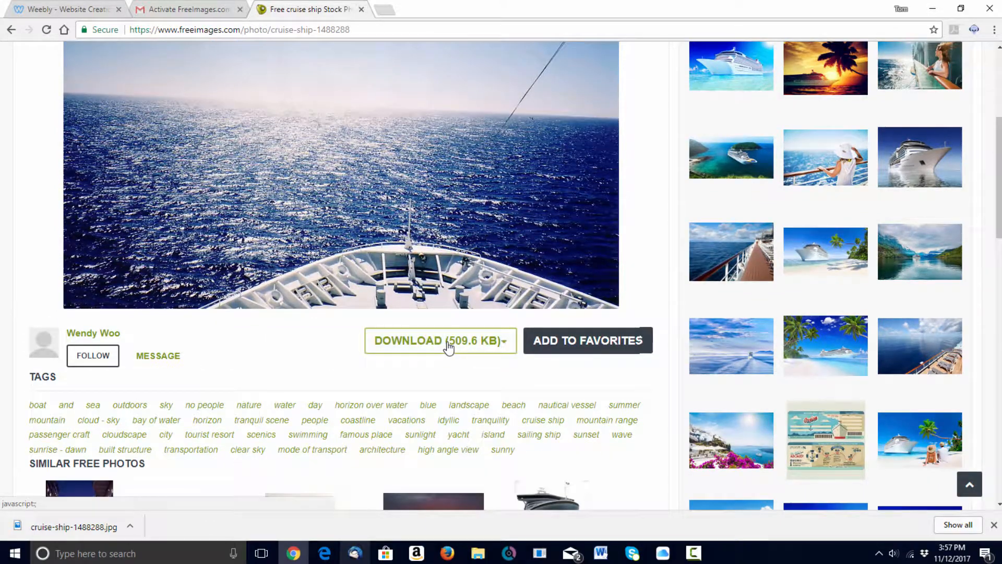
left_click(448, 345)
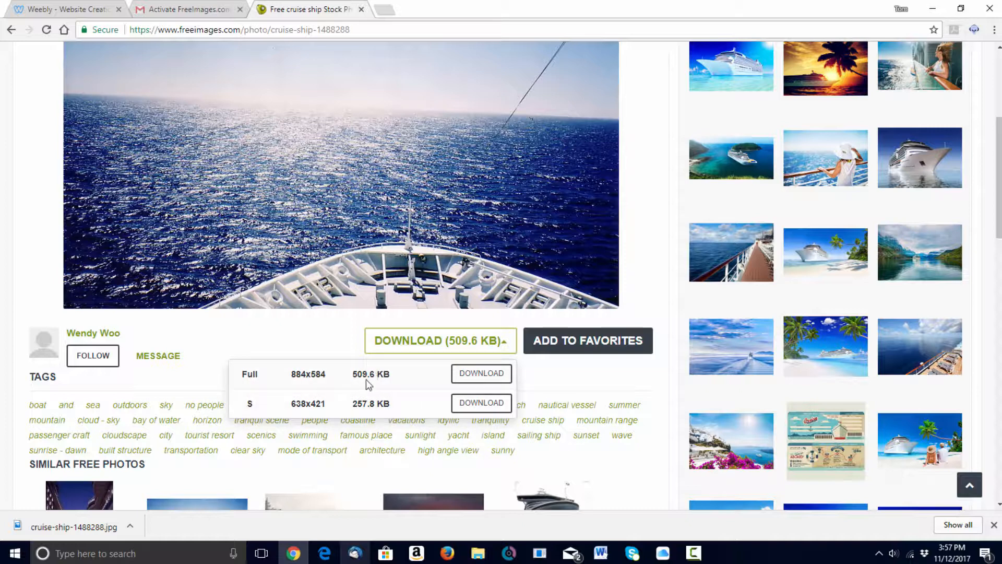
left_click(480, 372)
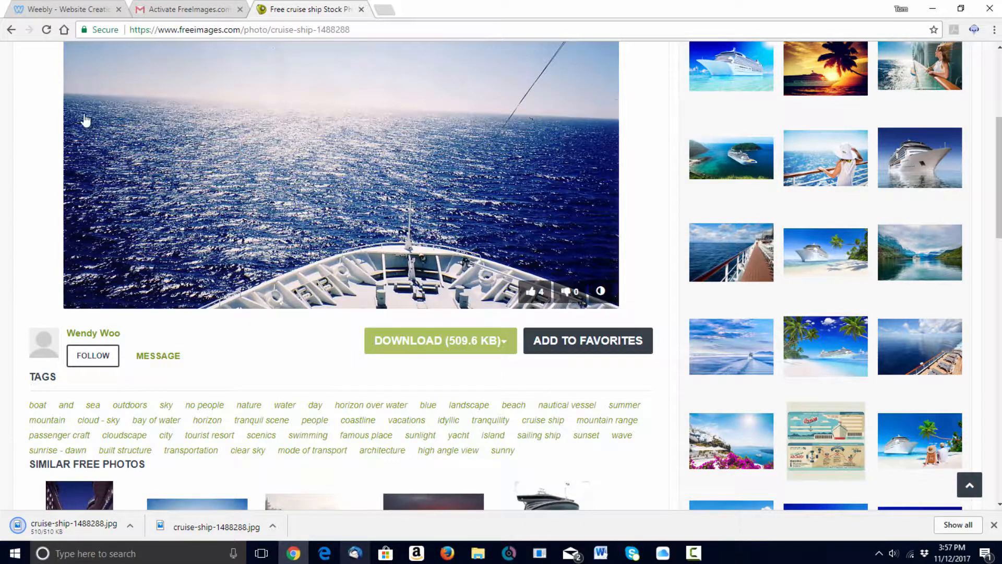
left_click(48, 11)
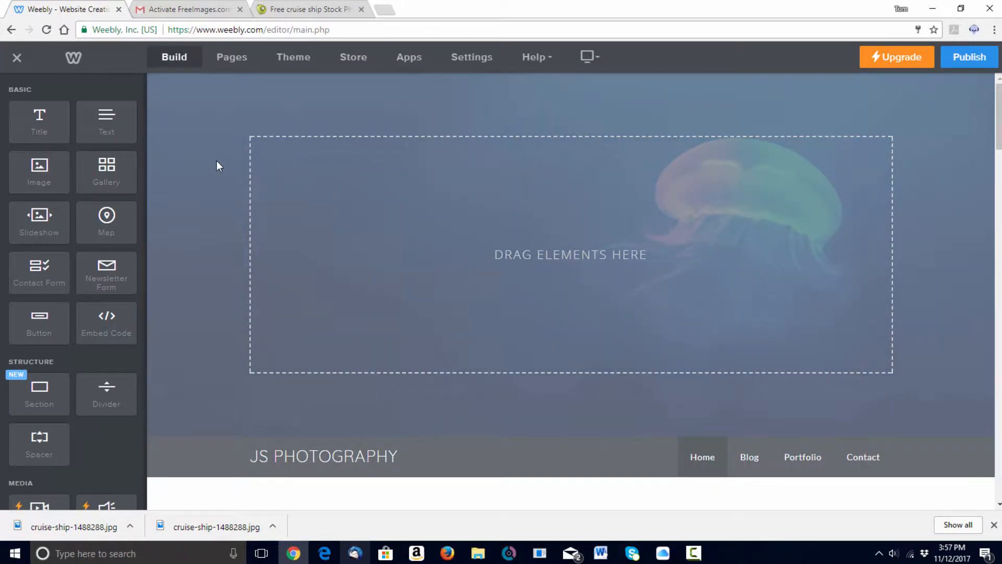
- Open the header's Edit Background panel and choose Replace for the background image
mouse_move(220, 163)
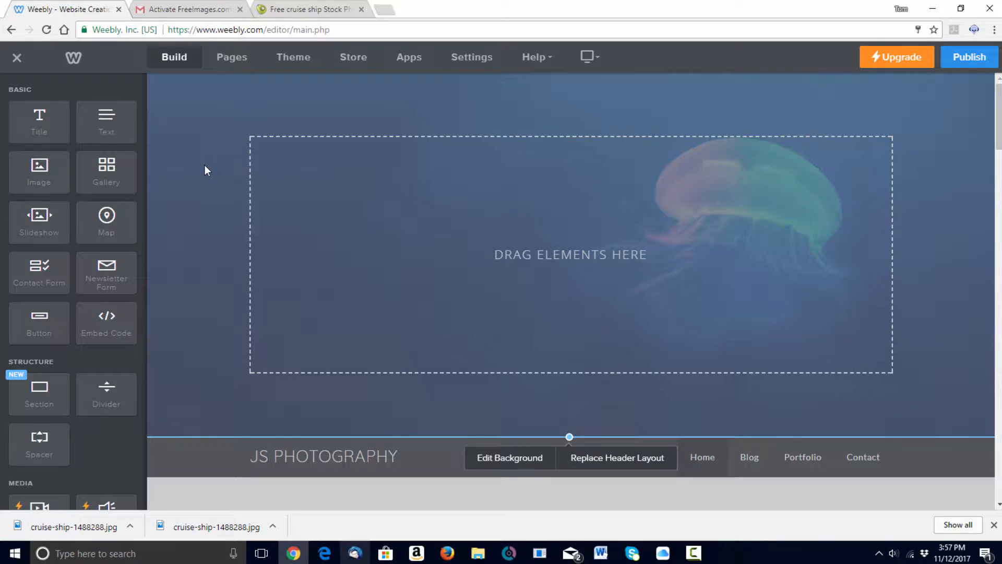
left_click(499, 460)
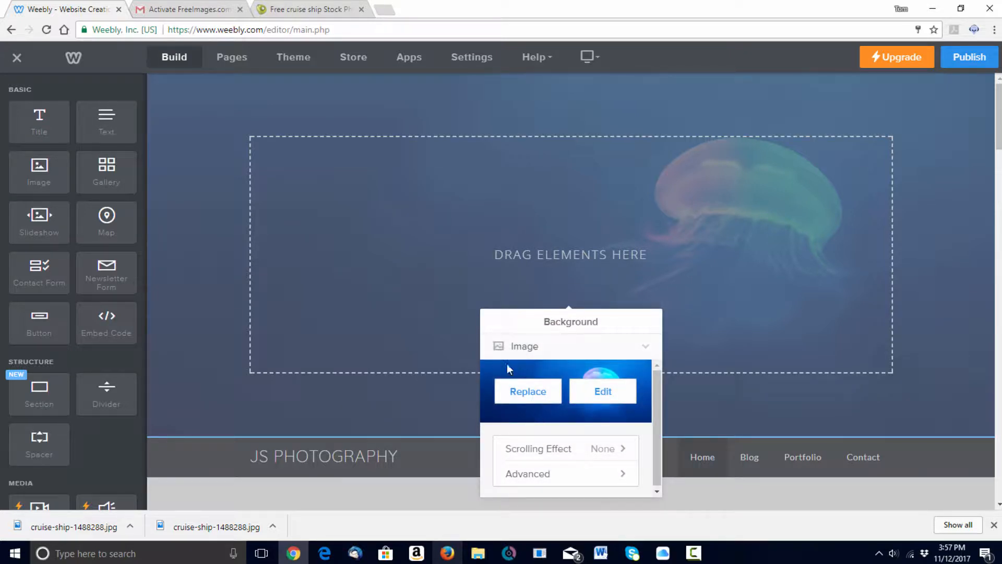
left_click(530, 393)
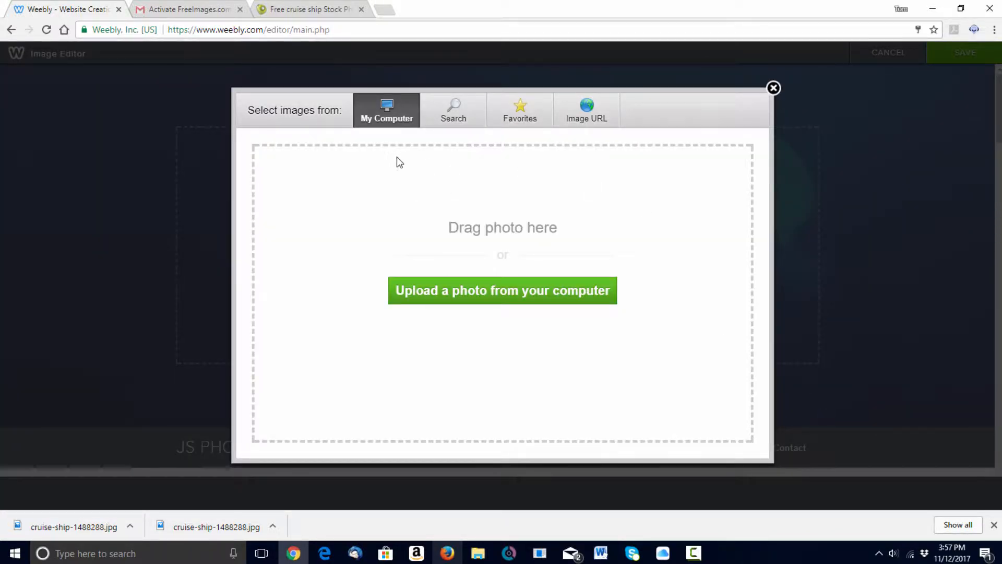
- Upload cruise-ship-1488288.jpg from Information Design II > Week #3 as the header background
left_click(510, 293)
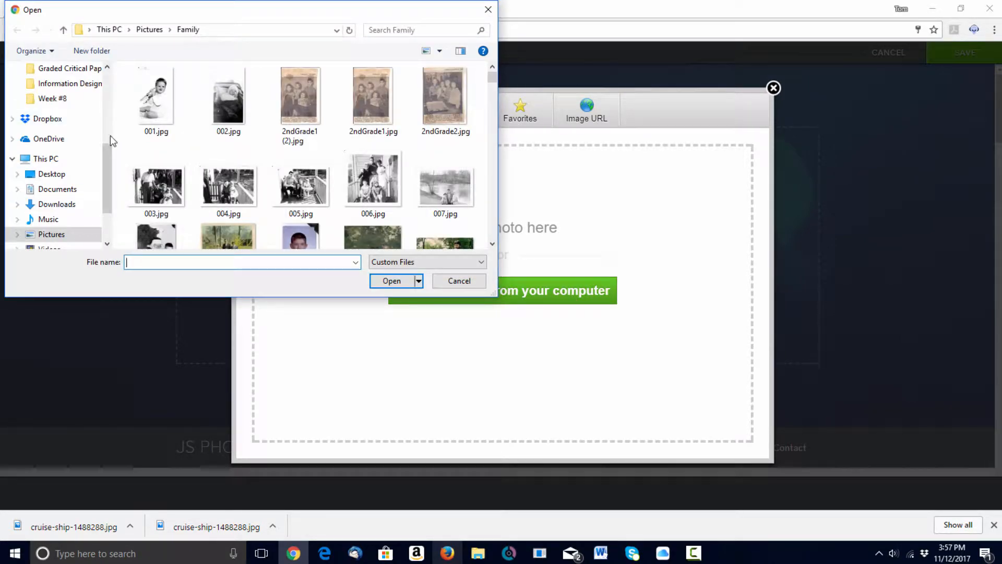
left_click_drag(104, 178, 102, 127)
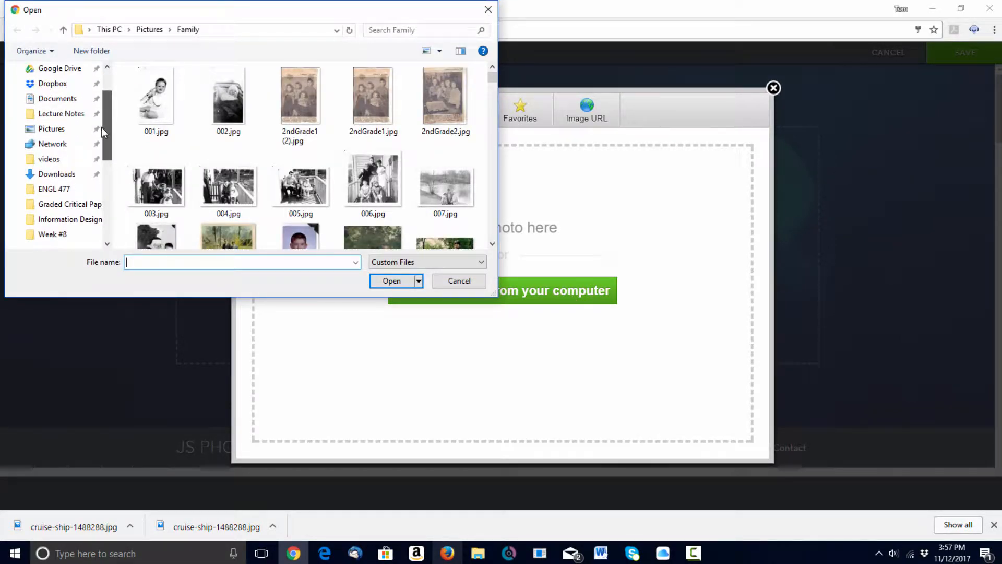
left_click(73, 221)
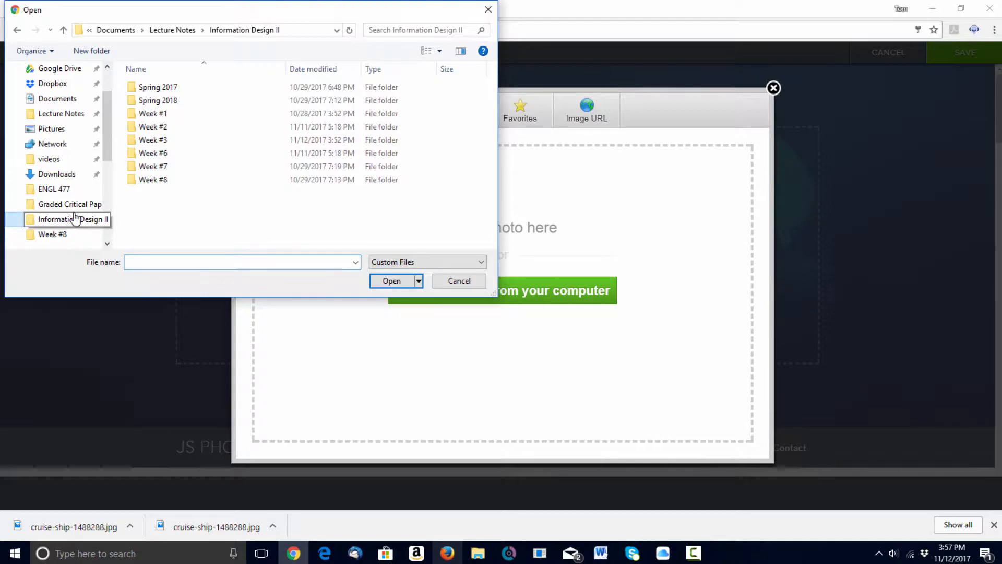
left_click(165, 144)
double_click(165, 142)
left_click(240, 140)
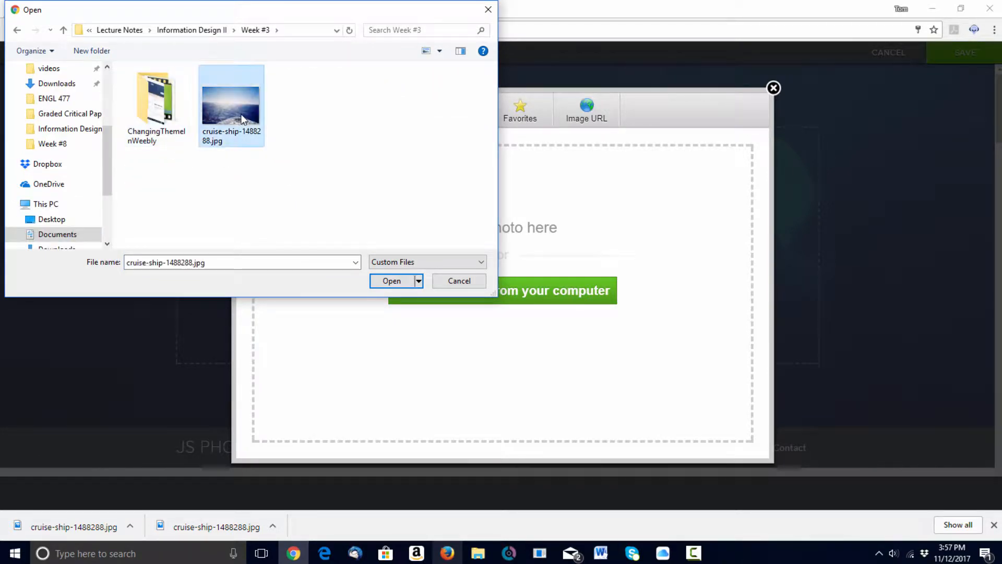
left_click(391, 280)
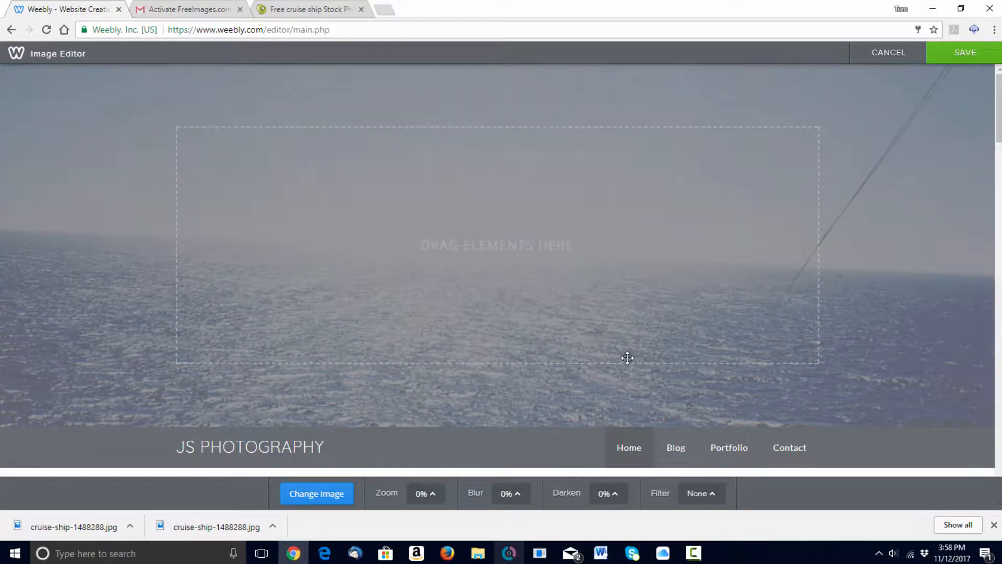
- Drag the cruise photo upward so the ship's bow shows in the header
left_click_drag(628, 354, 692, 63)
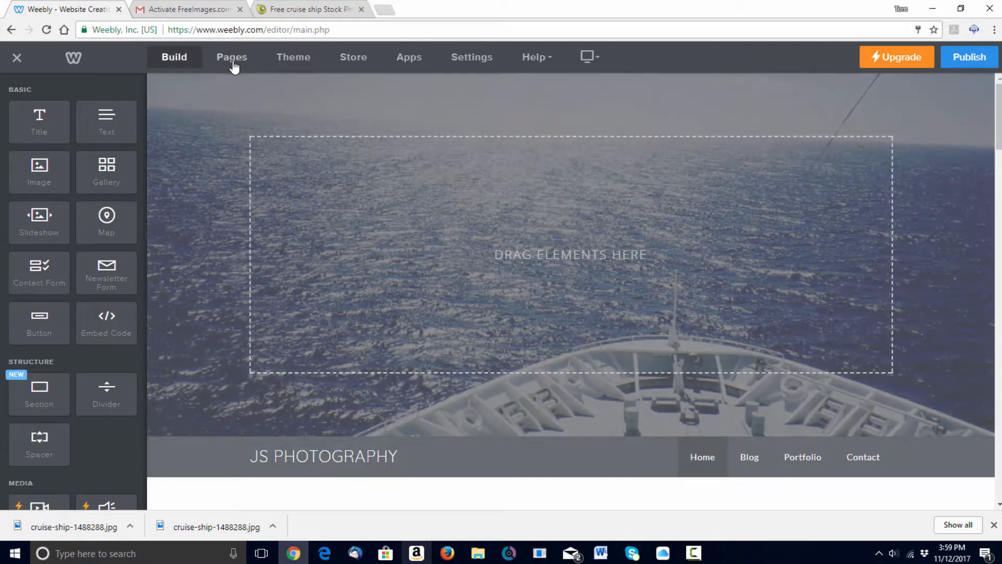
- Open the Blog page's settings in Pages and select its Page Name text for replacement with Cruises
left_click(232, 59)
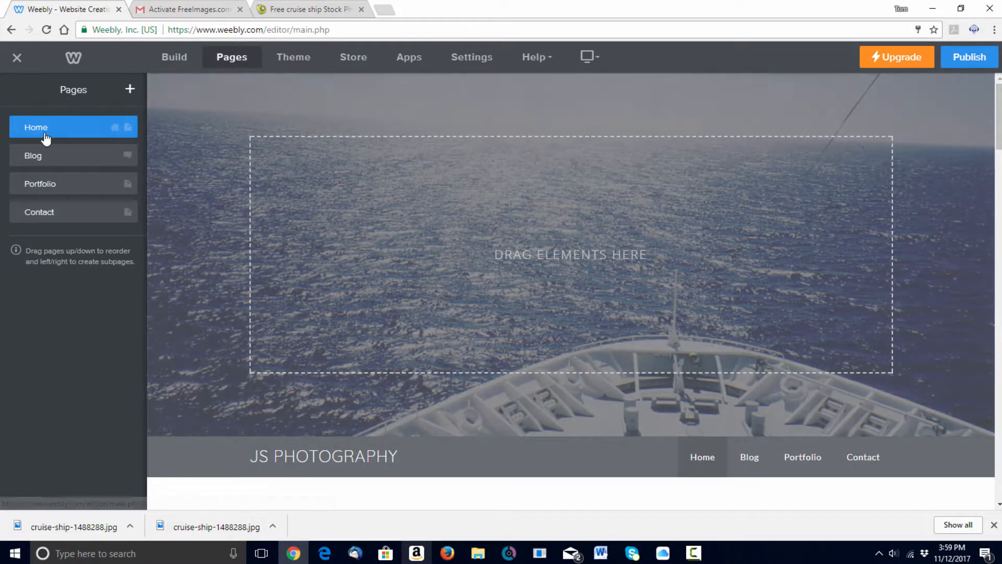
left_click(66, 156)
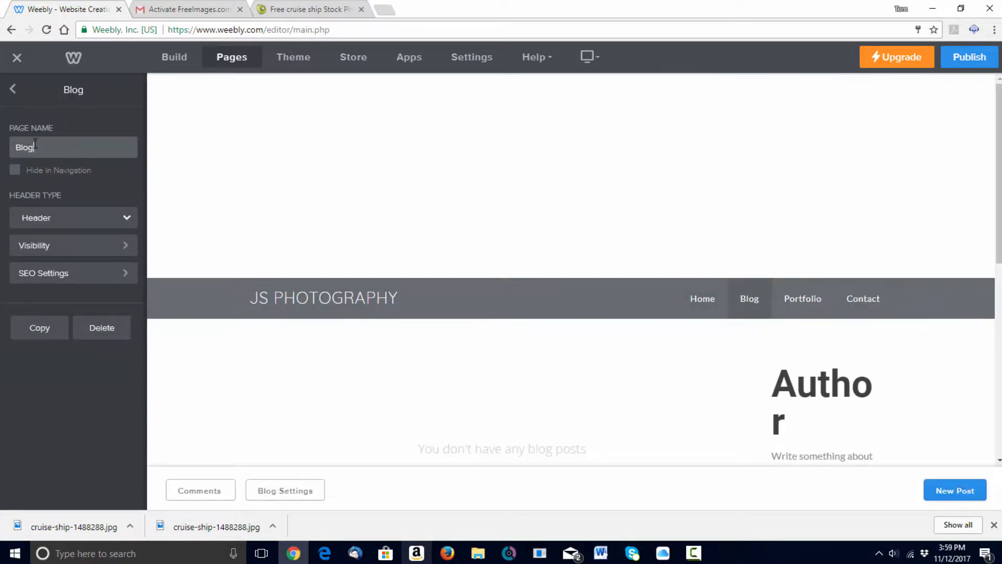
left_click_drag(36, 148, 2, 150)
- Review the Cruises page's Header Type, Visibility and SEO settings, then return to the pages list
left_click(125, 218)
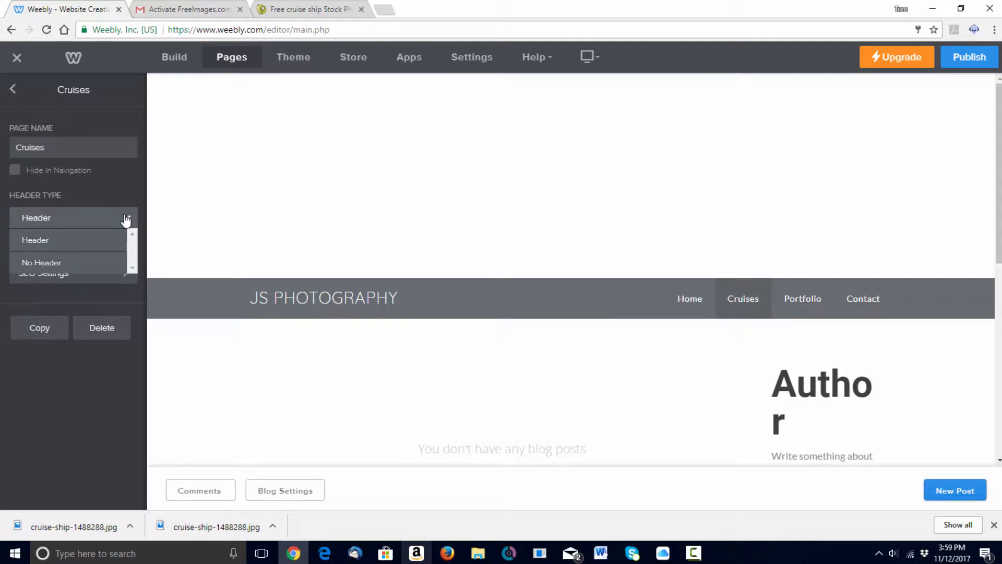
left_click(125, 218)
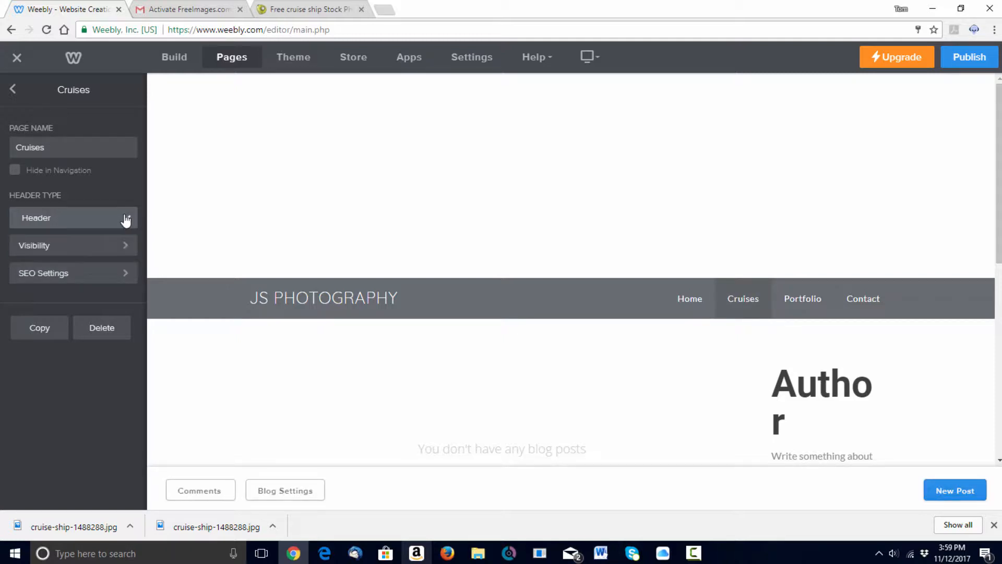
left_click(88, 249)
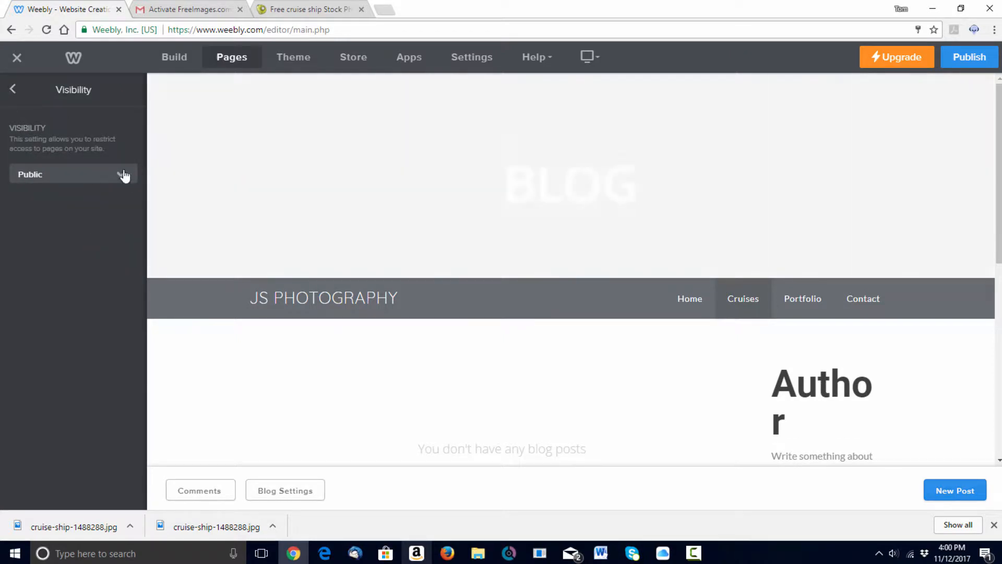
left_click(123, 176)
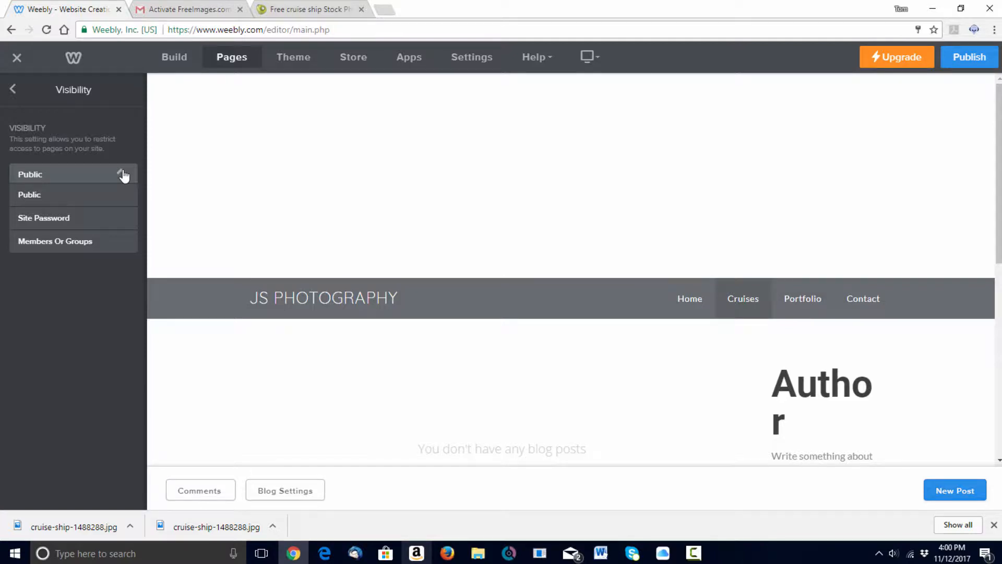
left_click(13, 91)
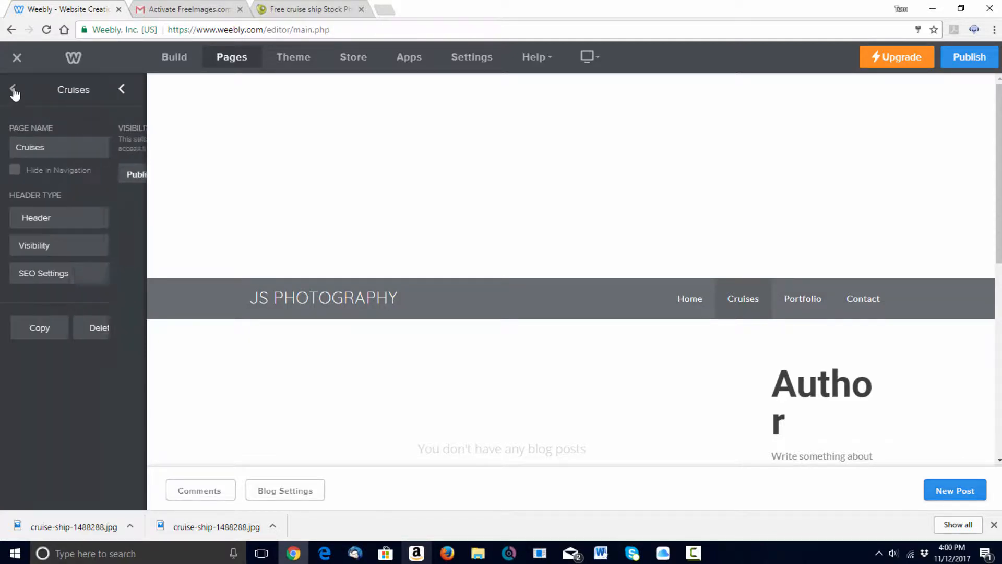
left_click(92, 281)
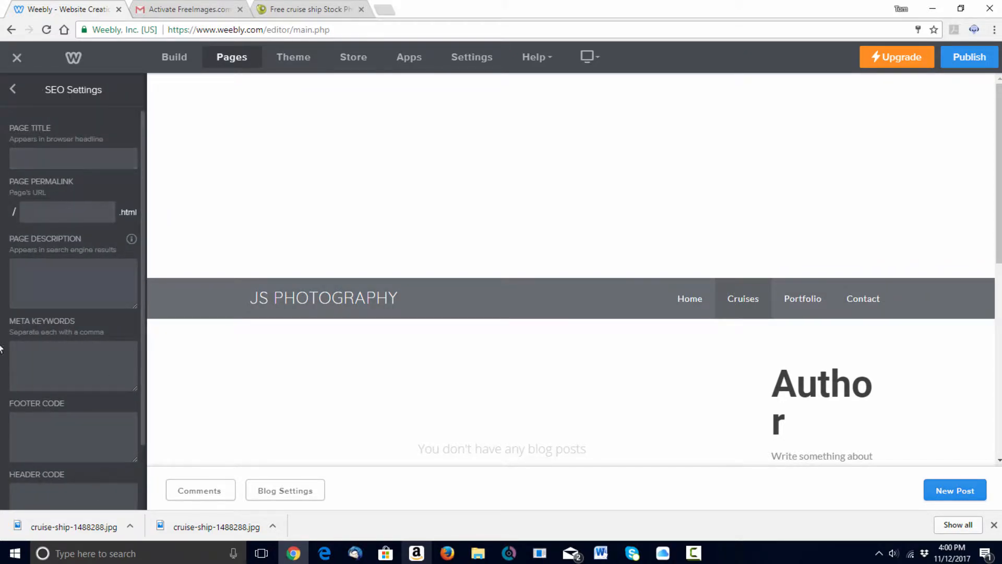
left_click(13, 90)
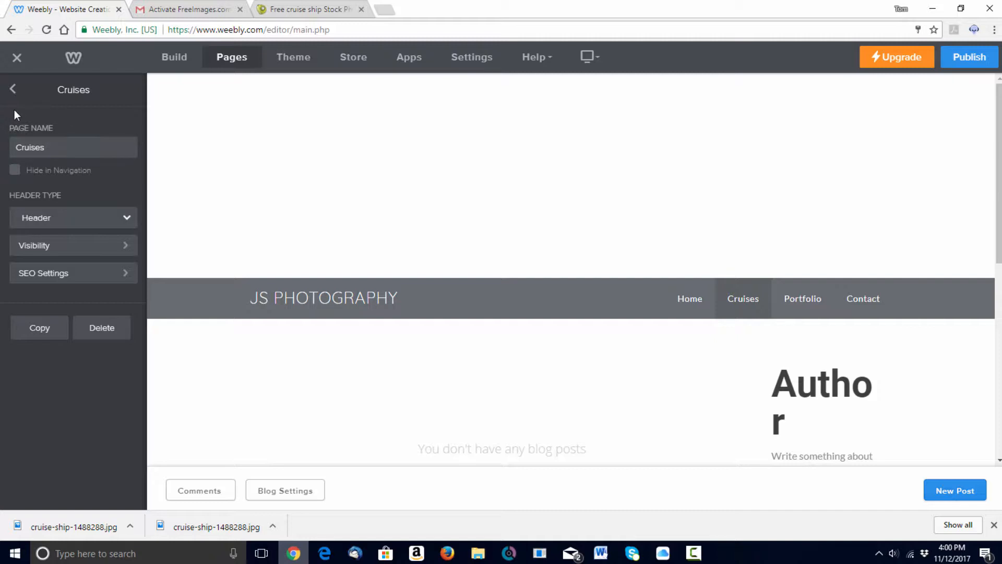
left_click(12, 89)
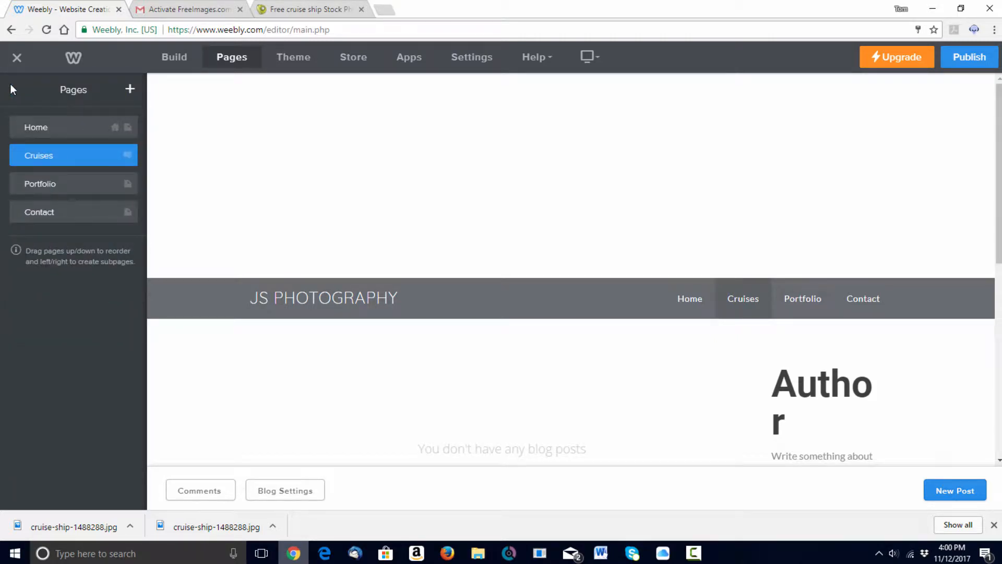
- Change the Portfolio page's name to 'Gallery' and go back to the site pages list
left_click(99, 186)
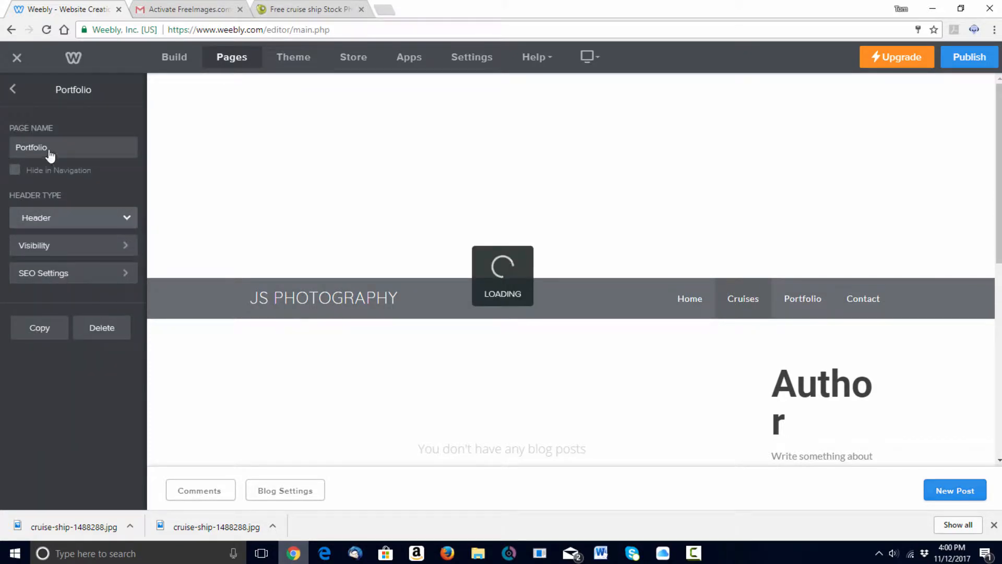
left_click_drag(48, 148, 2, 157)
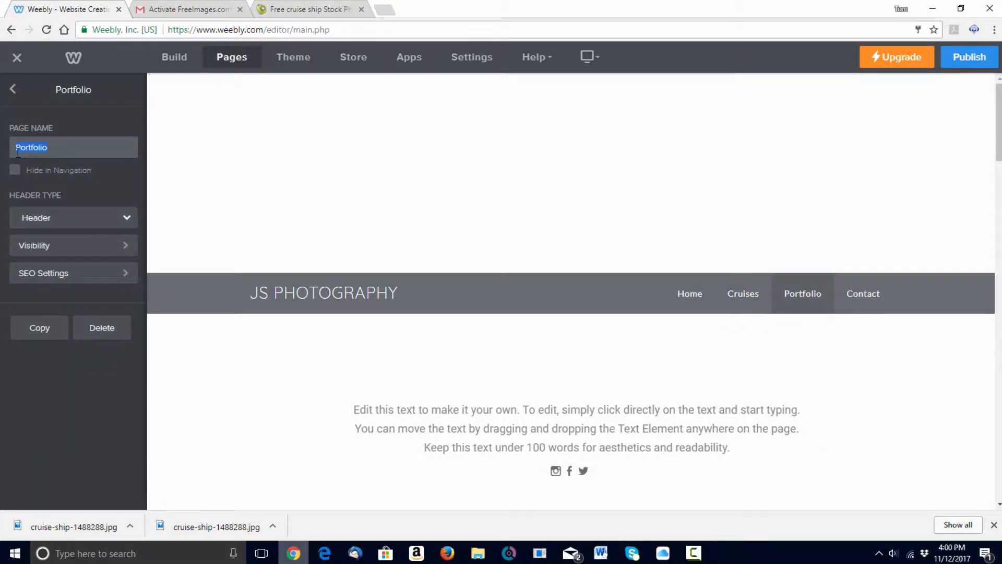
type("C")
type("allery")
left_click(13, 91)
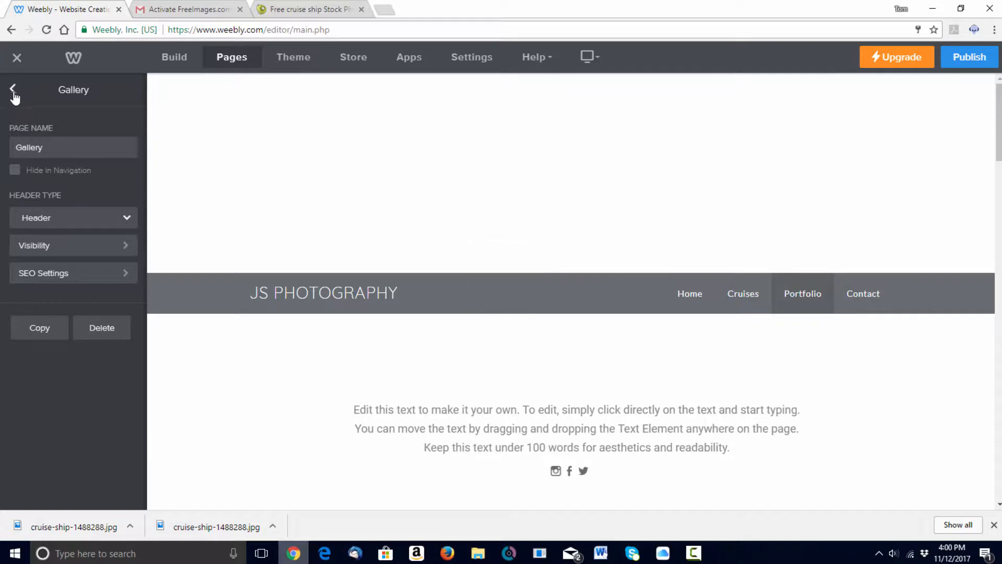
left_click(13, 90)
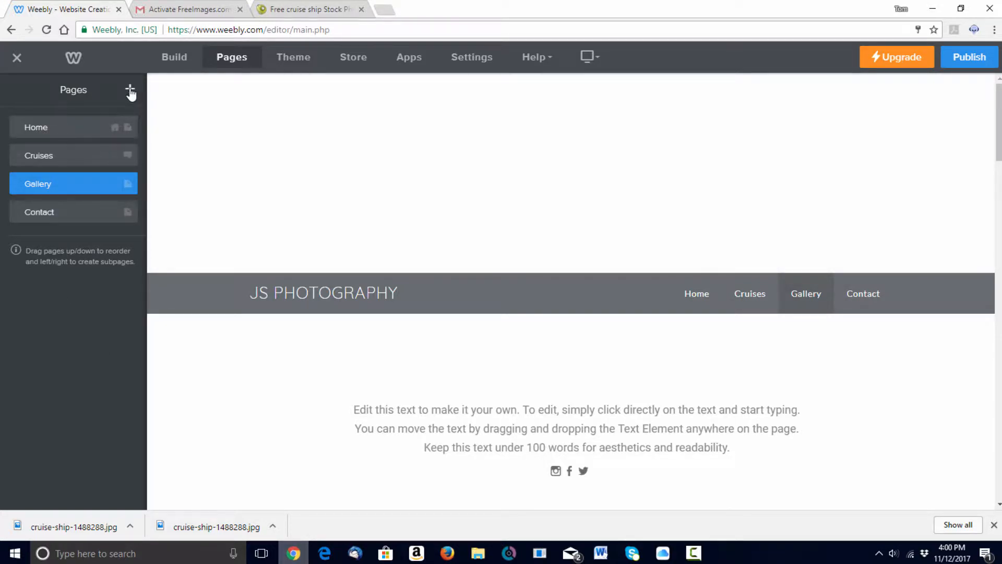
- Add a new Standard Page named FAQ
left_click(131, 91)
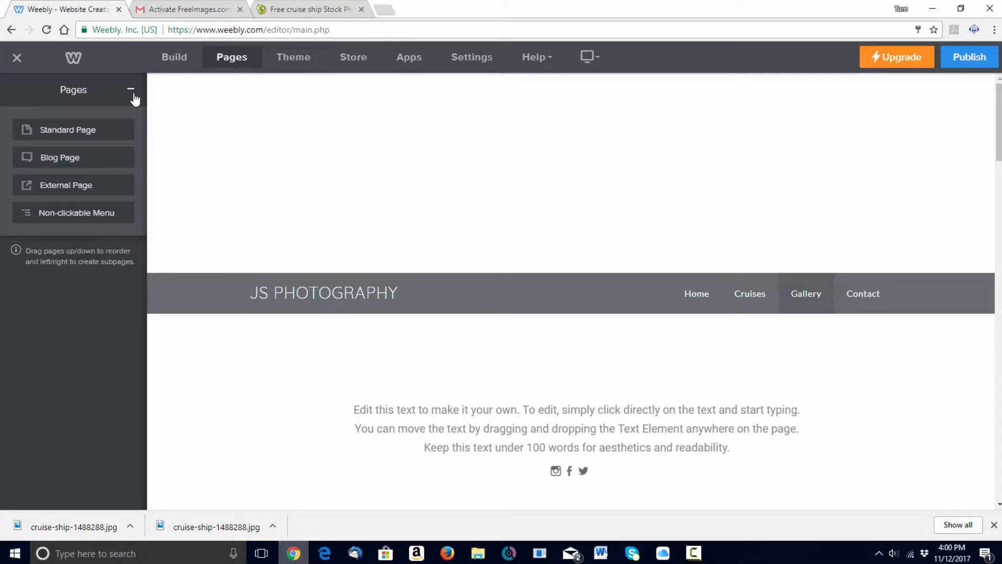
left_click(70, 129)
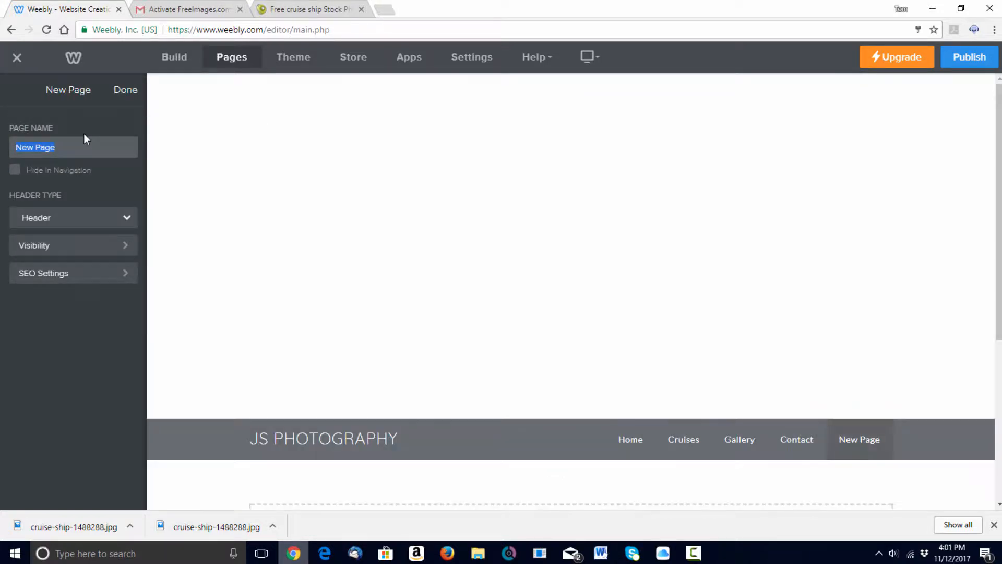
type("FAQ")
left_click(127, 90)
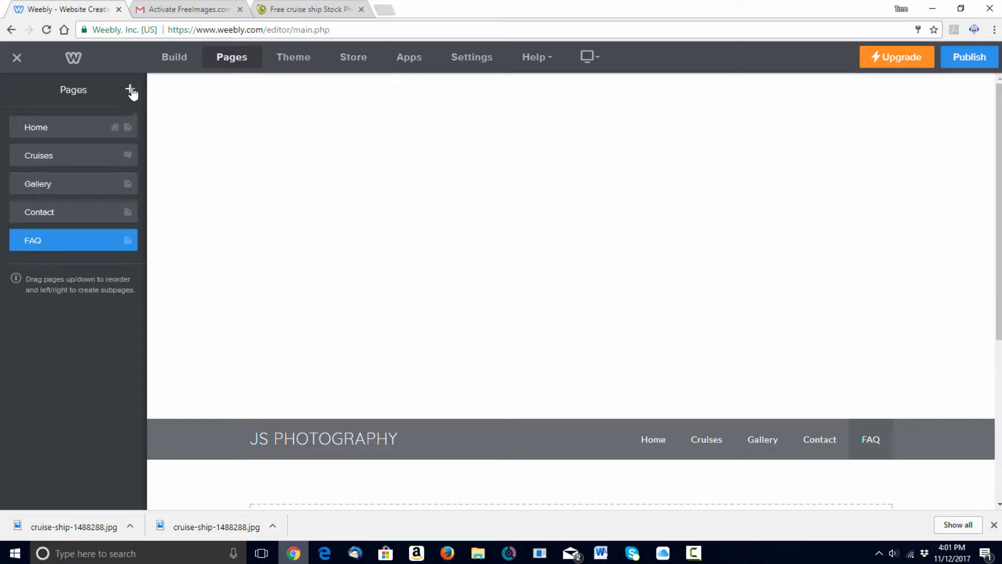
- Add another Standard Page named Mailing List
left_click(131, 90)
left_click(81, 134)
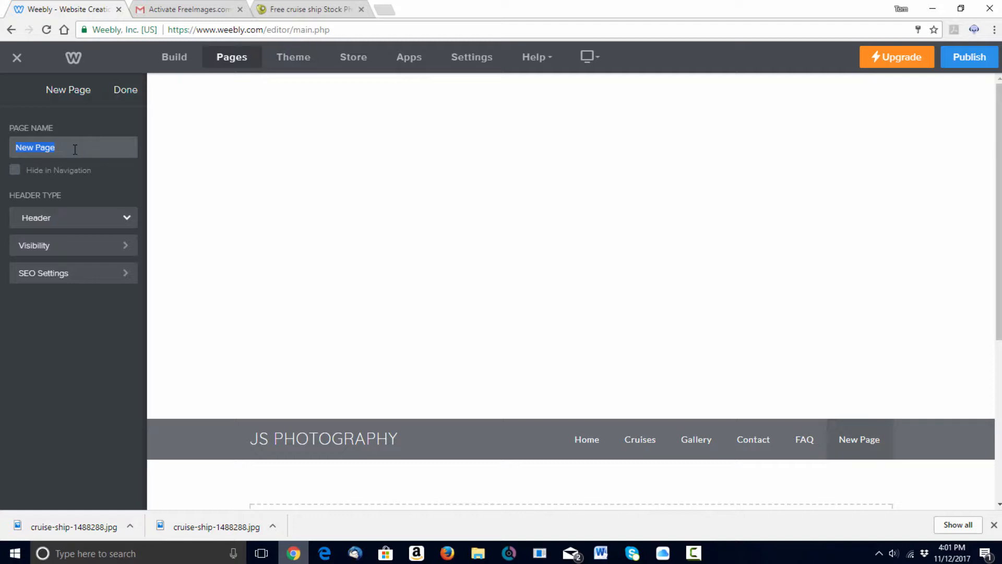
type("Mailing List")
left_click(125, 92)
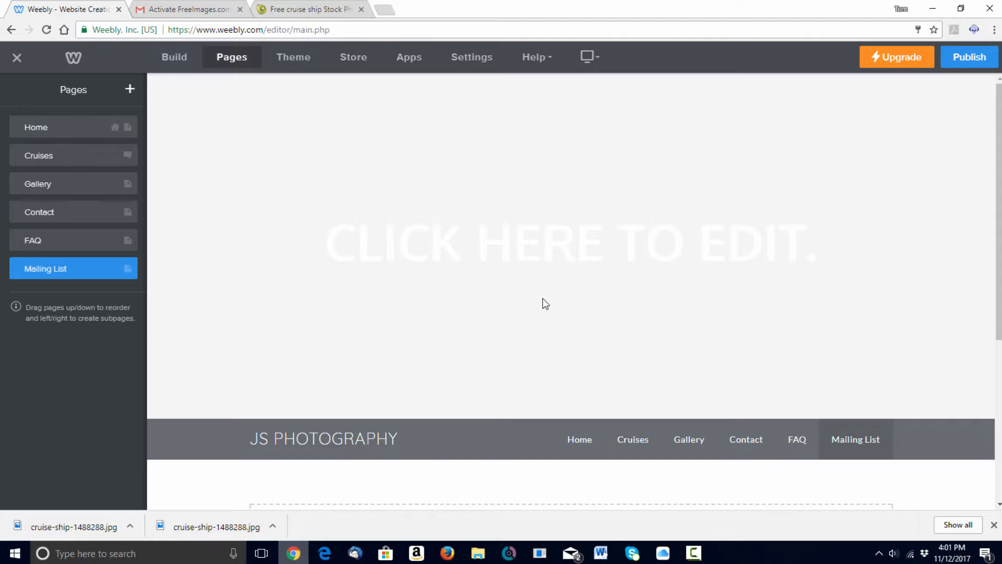
- On the Home page, select the JS PHOTOGRAPHY header title text for replacement
left_click(46, 133)
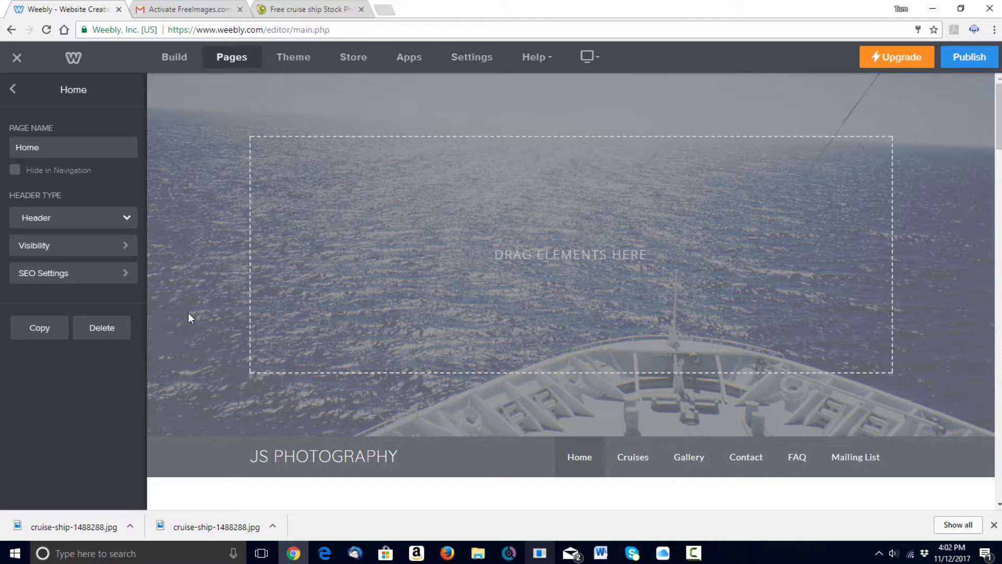
mouse_move(337, 458)
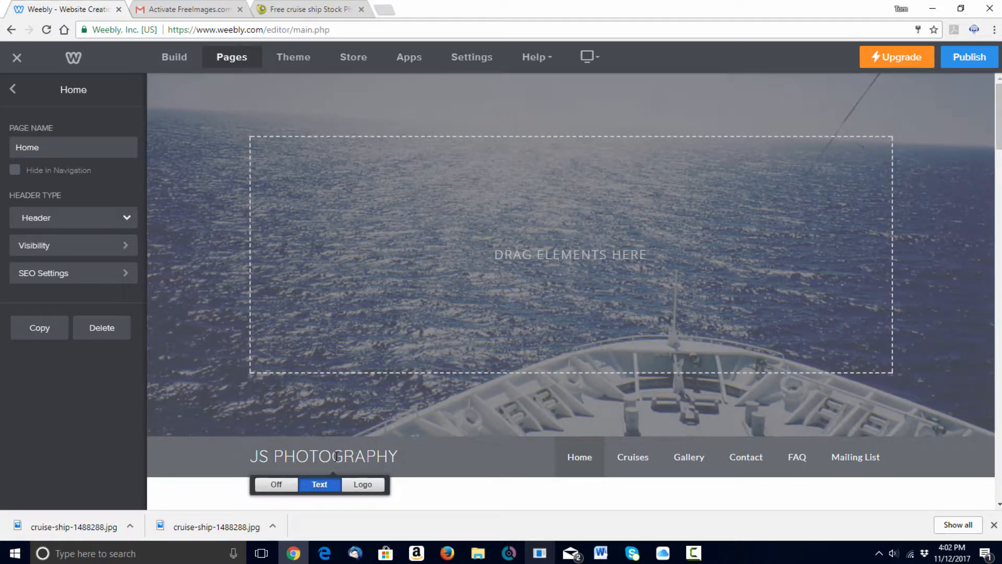
left_click(332, 457)
left_click_drag(253, 458, 363, 457)
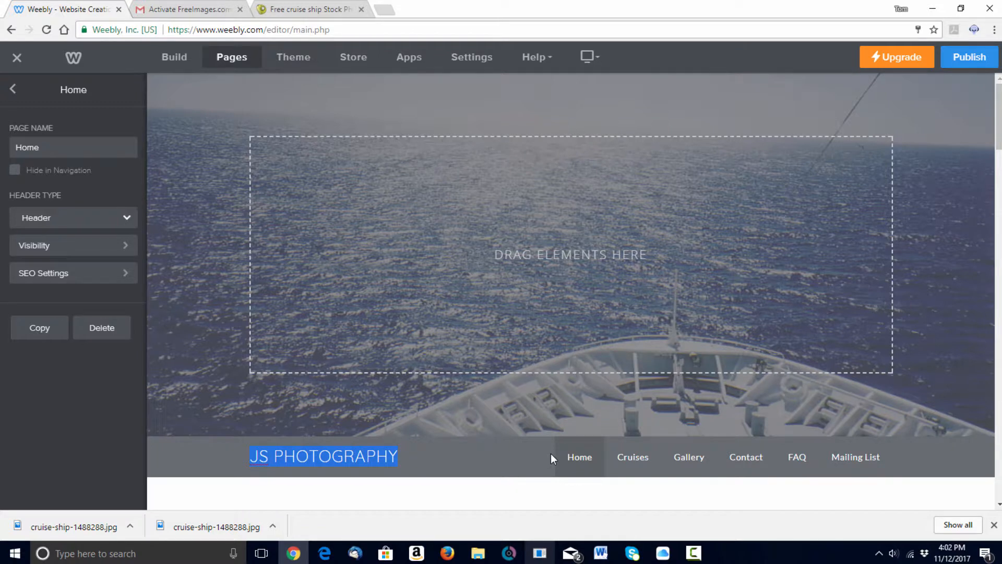
- Type TOM'S SPECIALITY CRUISES as the new site title
type("TO")
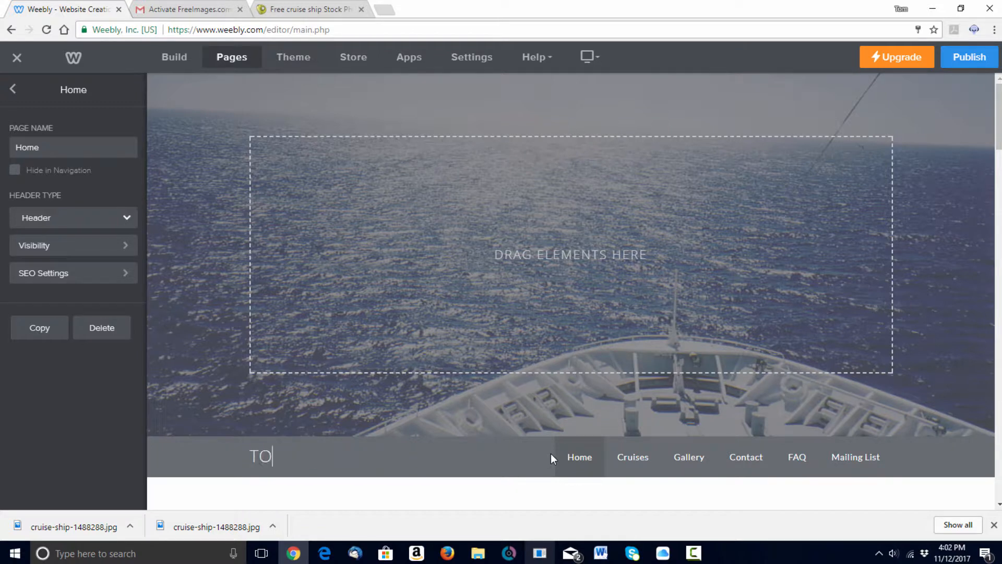
type("M'S C")
key("BackSpace")
type("SE")
type("PECIALIT")
type("Y C")
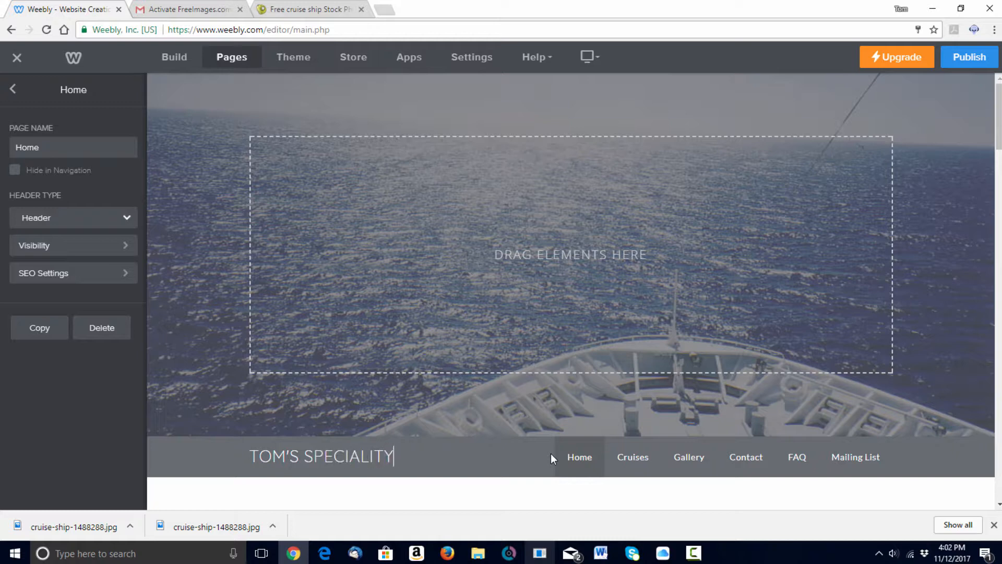
key("BackSpace")
key("BackSpace")
key("BackSpace")
key("BackSpace")
type("ALITY CRUISES (")
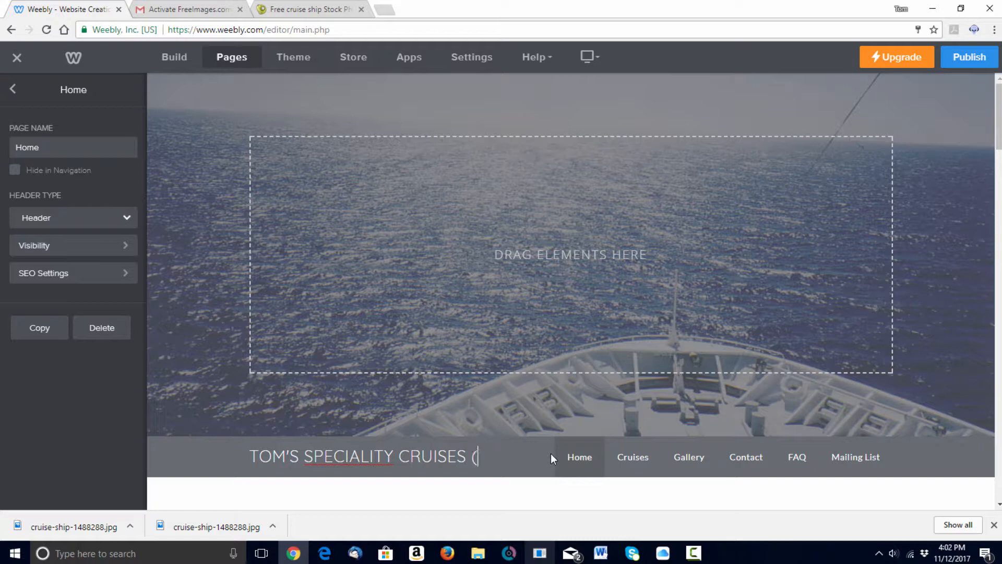
- Add the company's phone number on the line beneath the title
key("BackSpace")
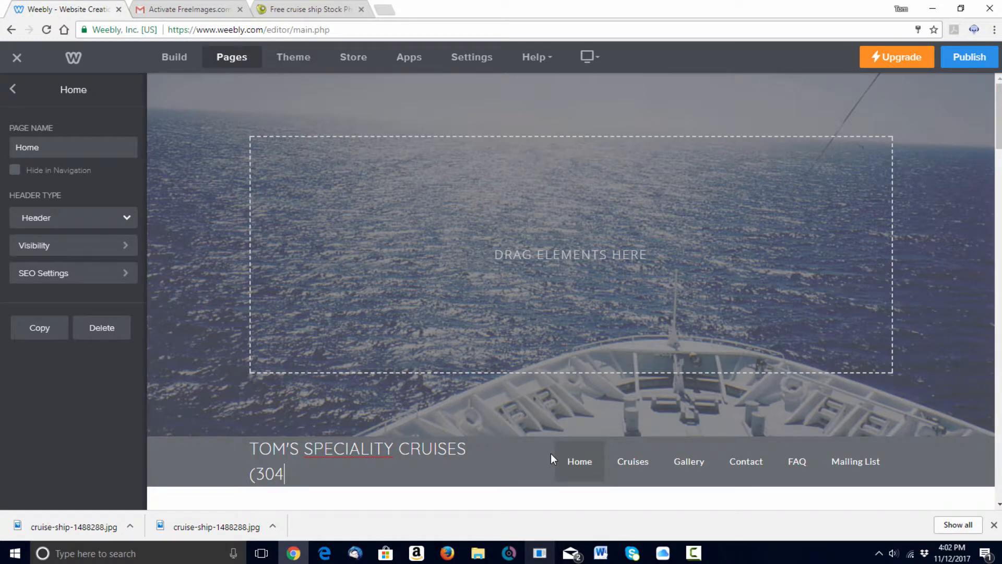
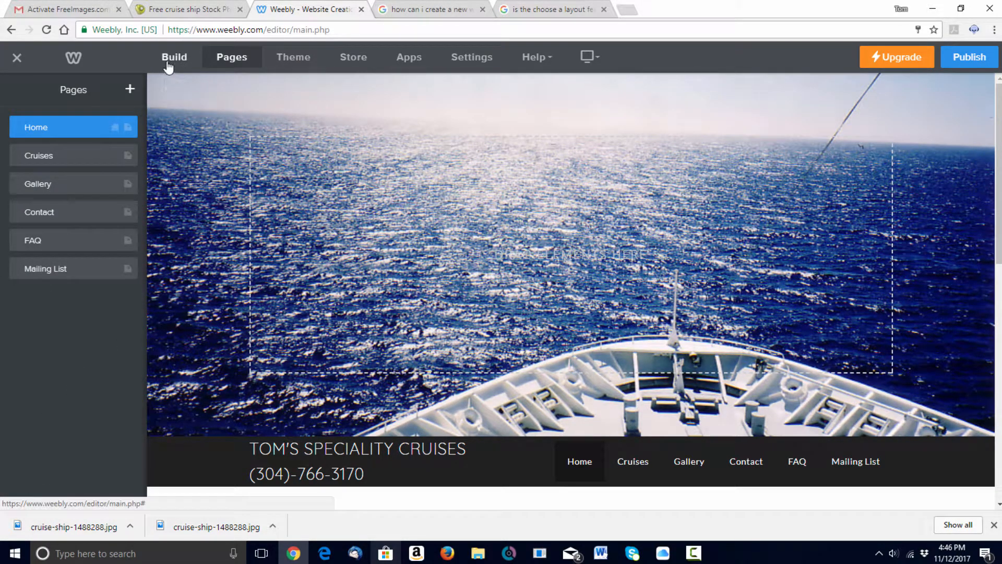
- Drop a Title element onto the ship photo and enter TOM'S SPECIALITY CRUISES as the headline
left_click(172, 56)
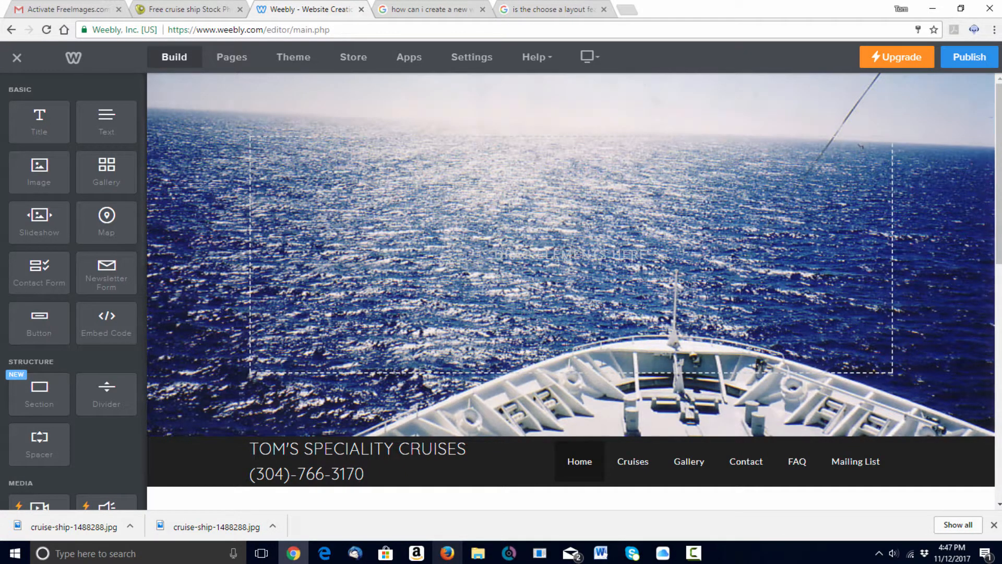
left_click_drag(43, 124, 578, 149)
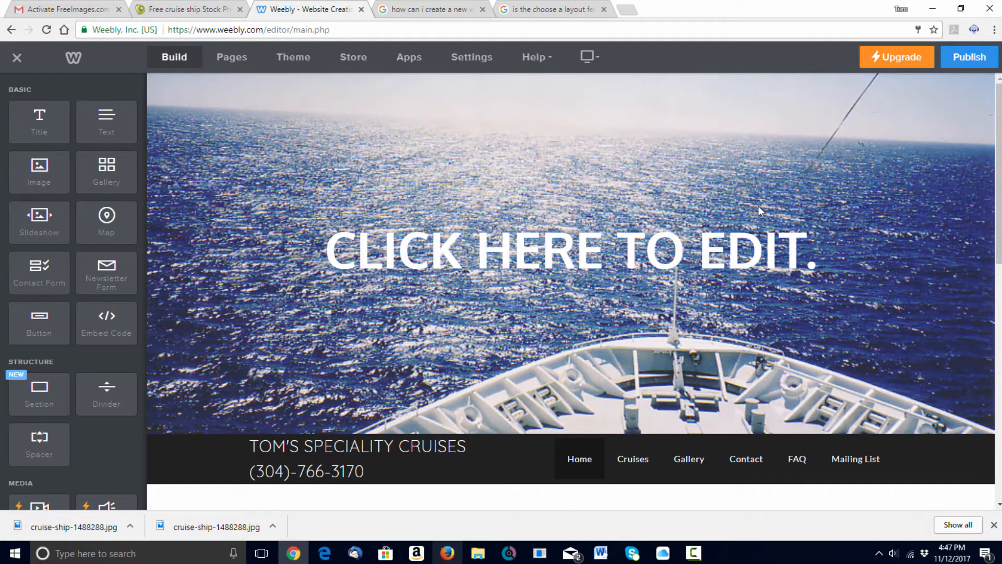
left_click(644, 249)
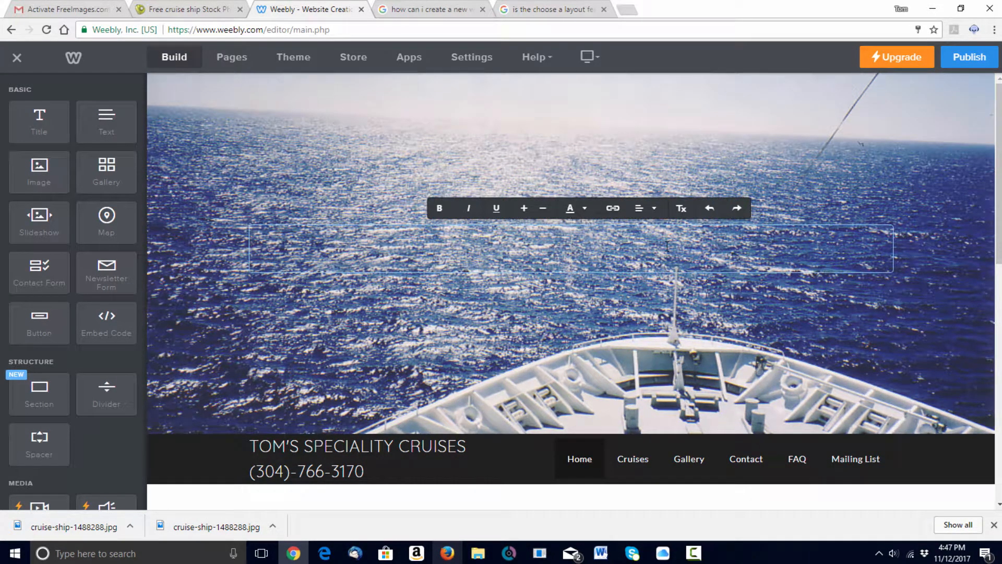
type("T")
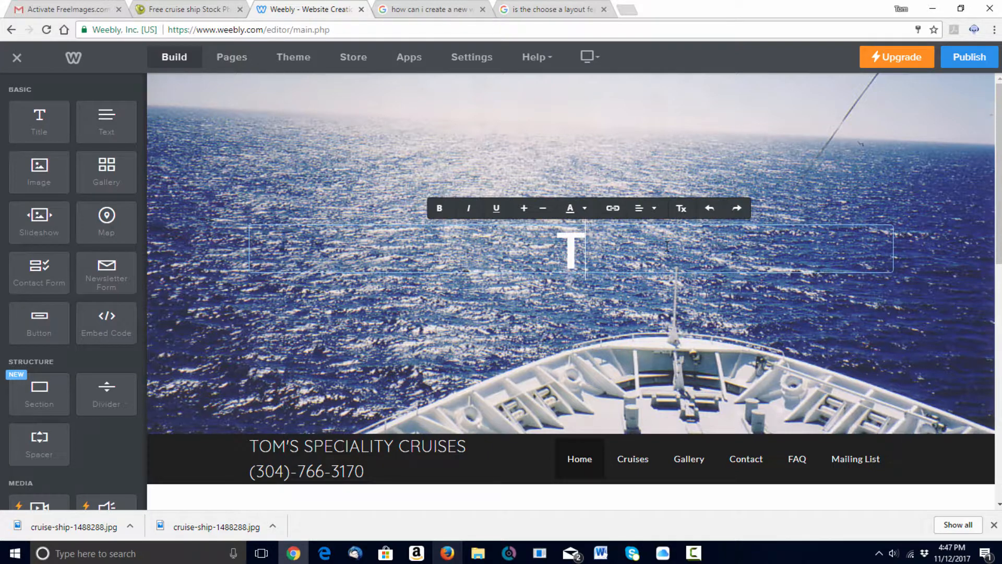
type("OM'S")
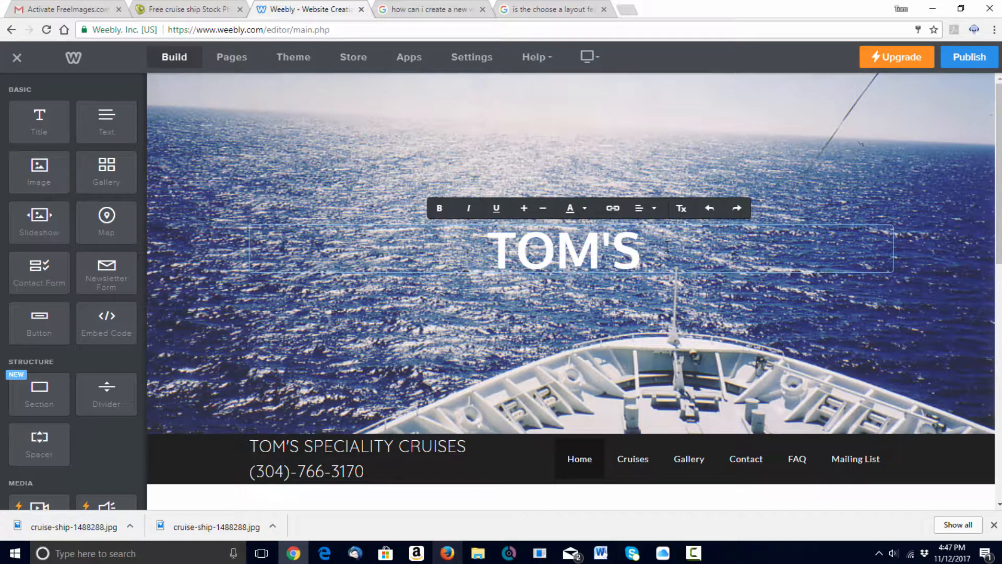
type(" SPECI")
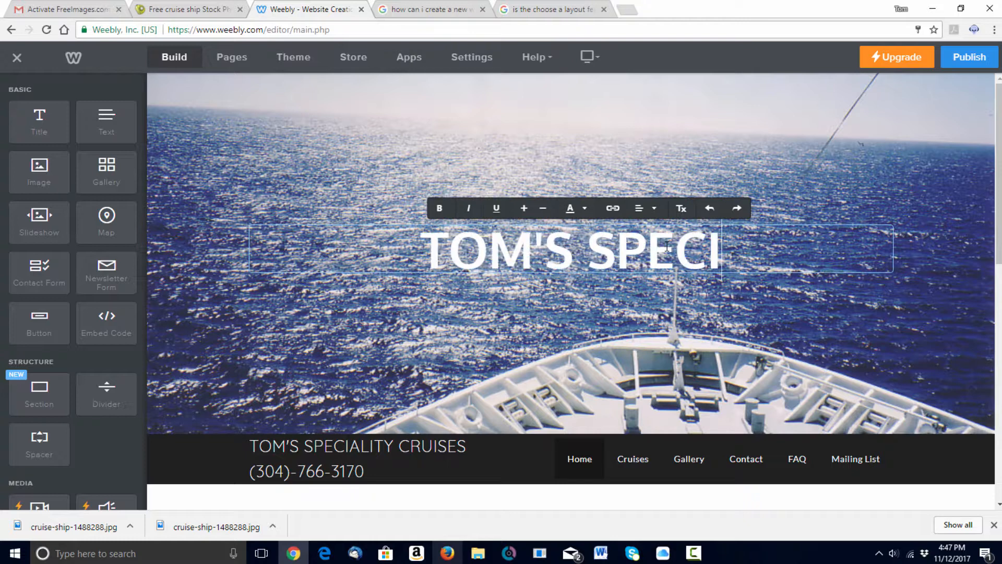
type("ALITY CRUISE")
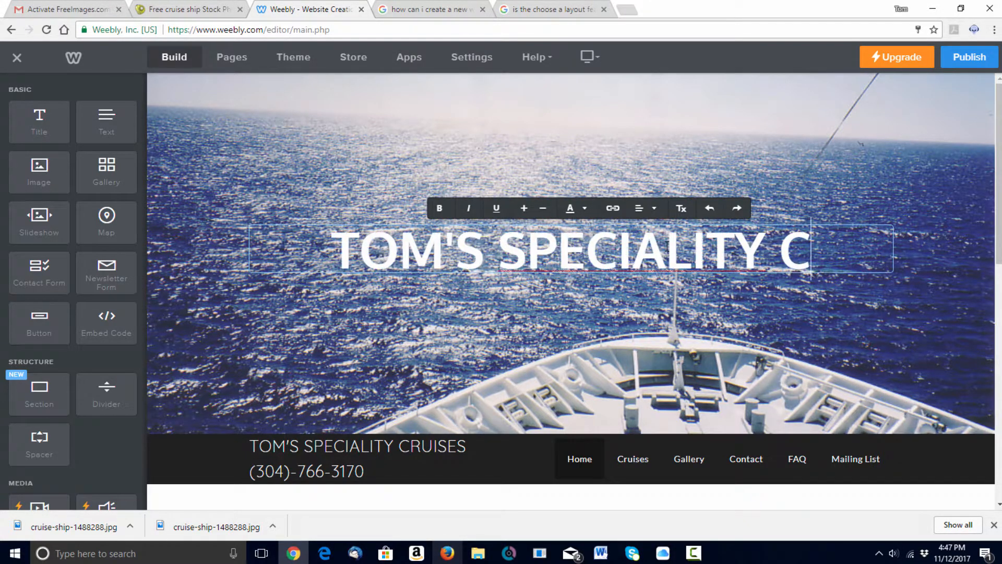
type("S")
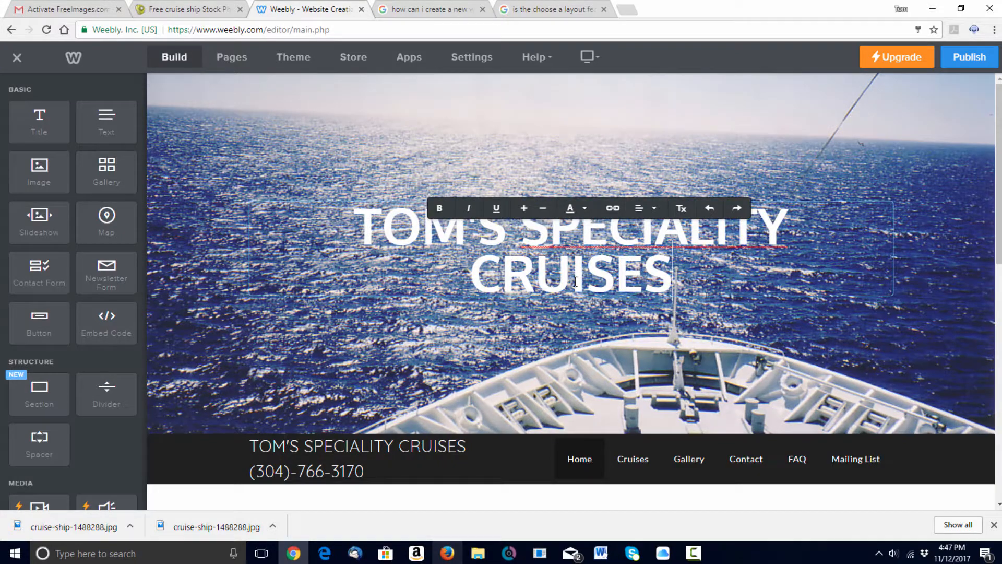
left_click_drag(586, 274, 538, 258)
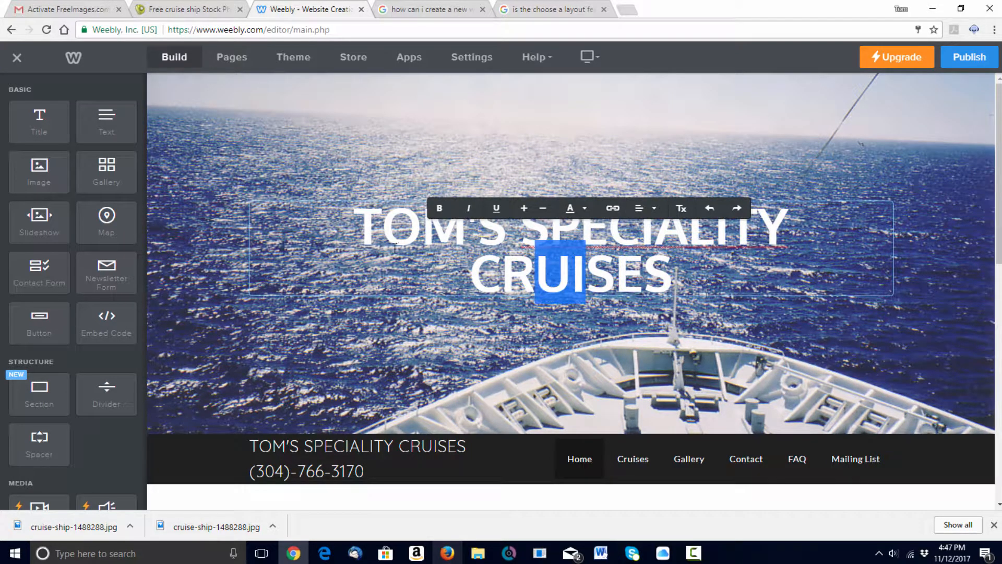
left_click(354, 206)
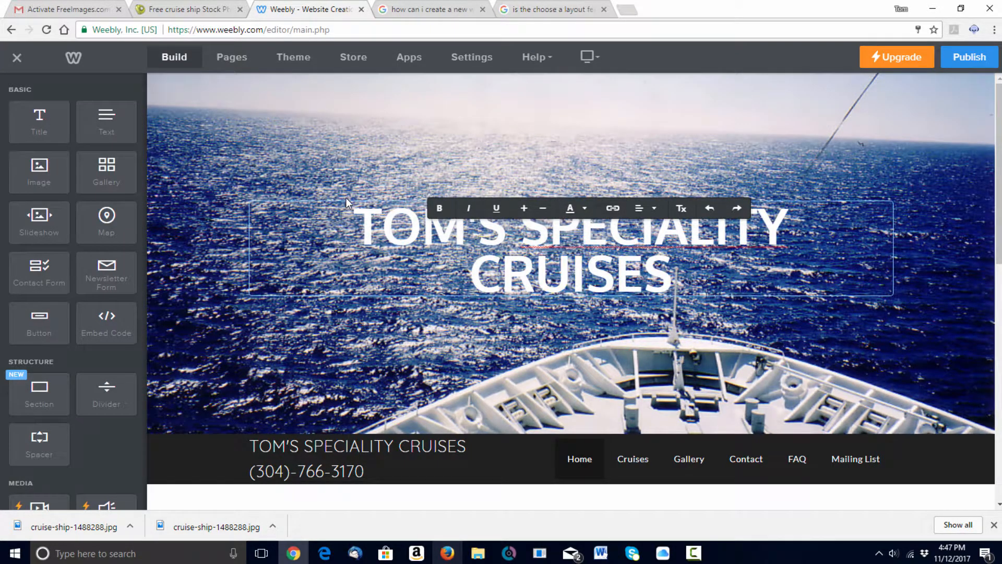
left_click(337, 174)
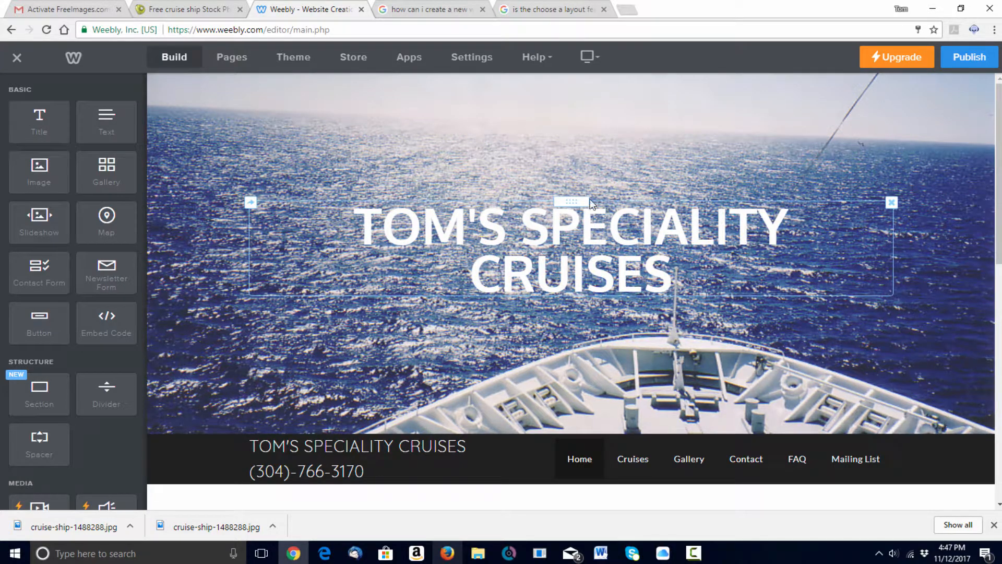
left_click_drag(573, 202, 548, 139)
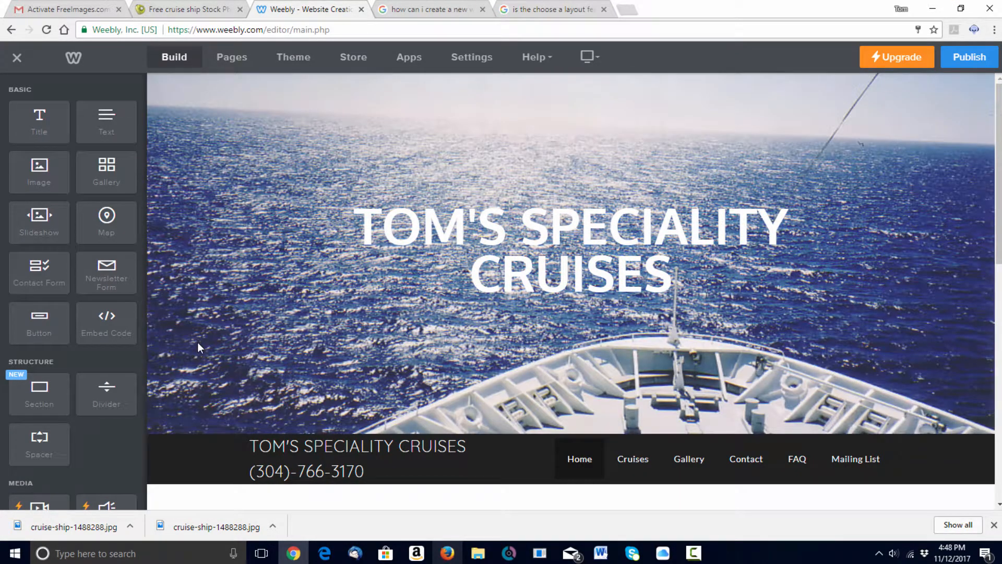
- Place a Text element beneath the headline and type 'Just any text'
mouse_move(199, 343)
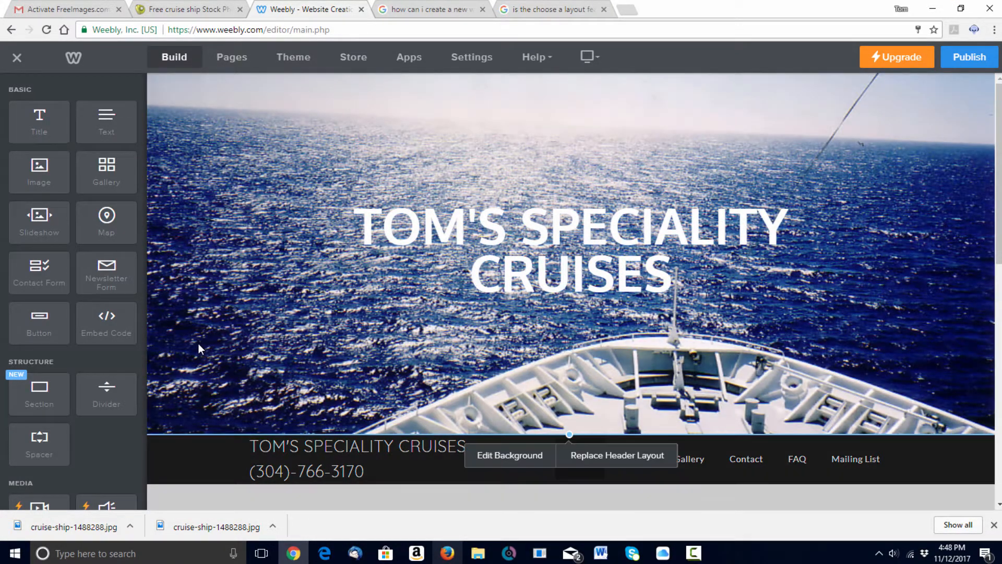
left_click_drag(116, 137, 225, 293)
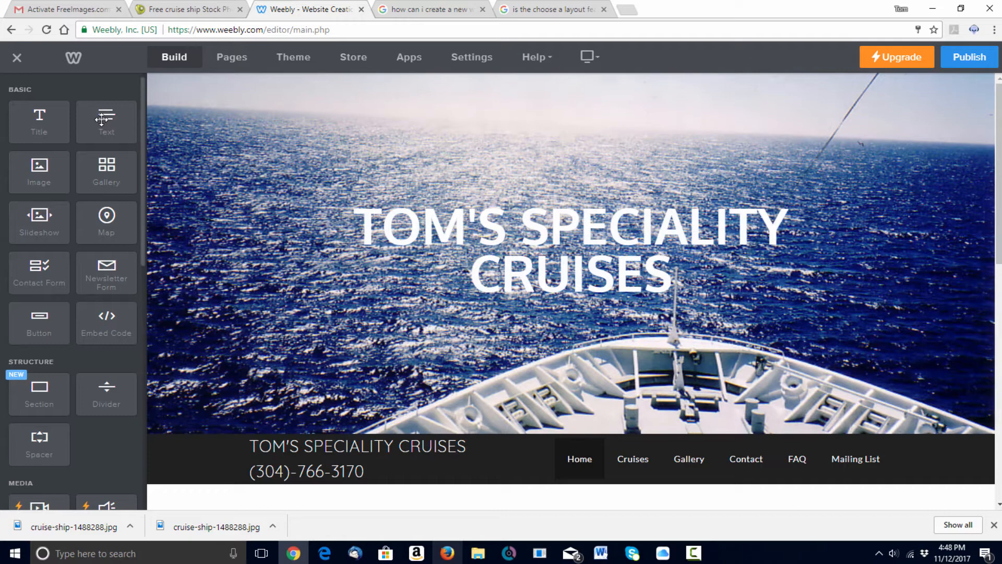
left_click_drag(106, 124, 908, 345)
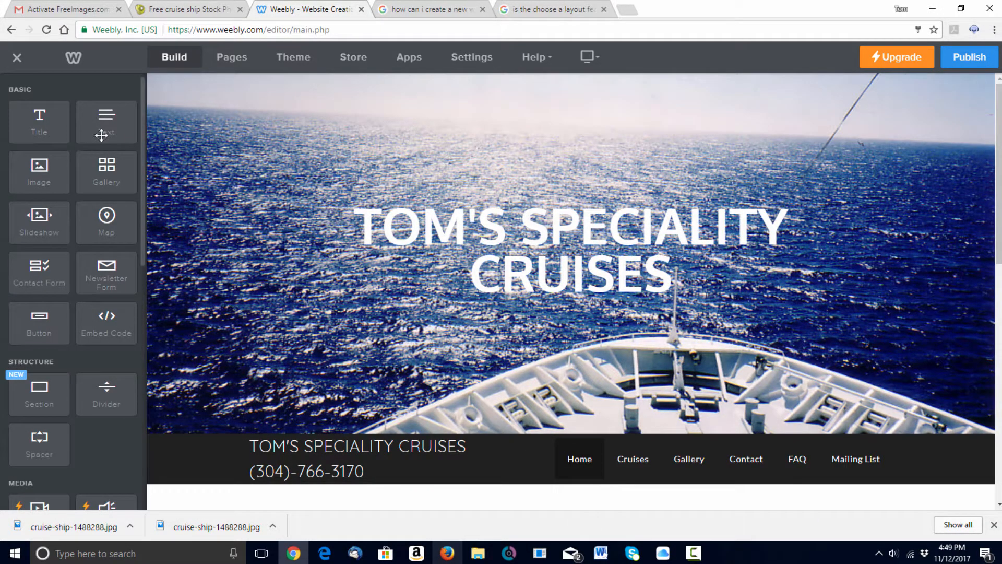
left_click_drag(102, 135, 558, 329)
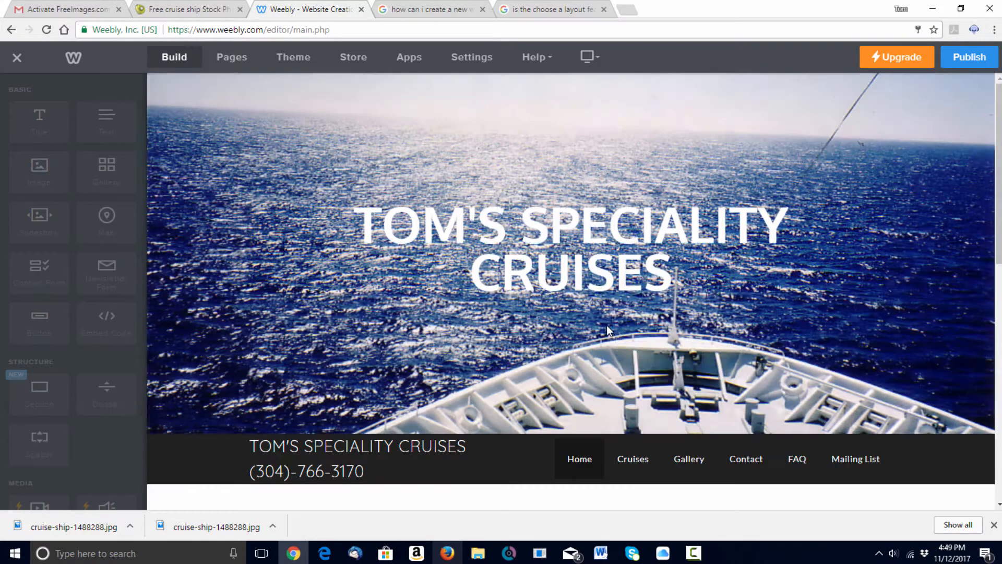
left_click(538, 302)
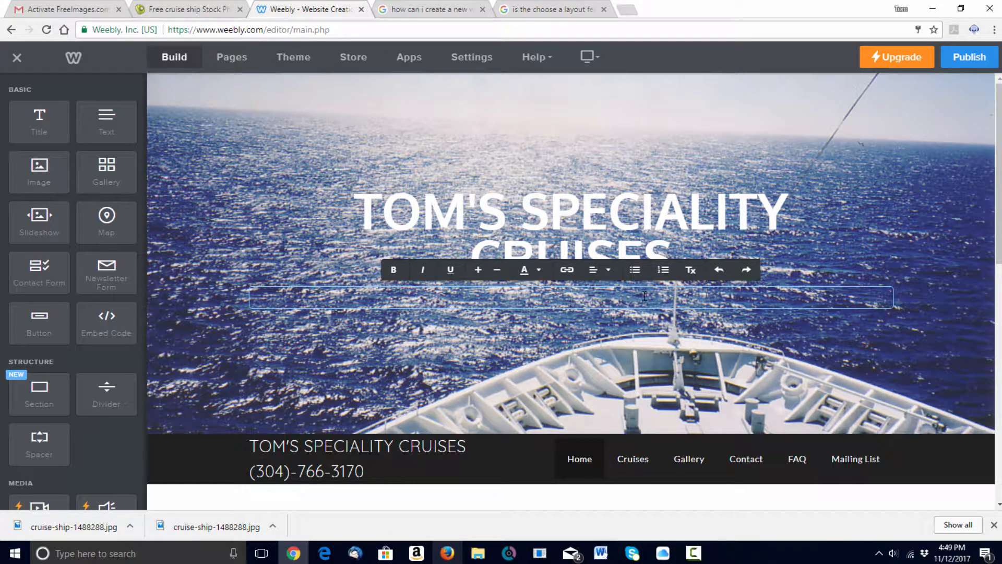
type("Just any text")
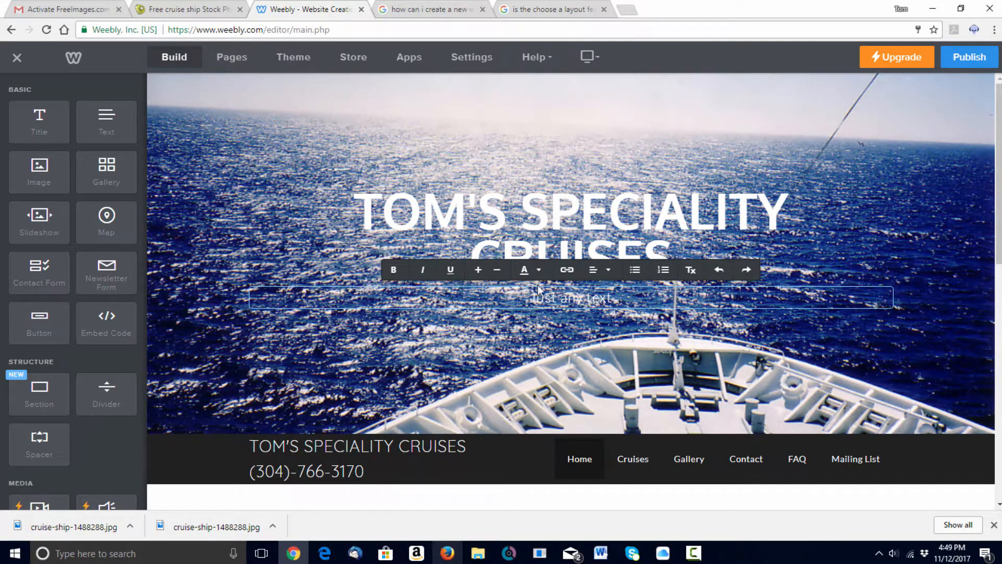
- Recolour the subtitle, trying dark grey and then dark red
left_click_drag(527, 294, 558, 300)
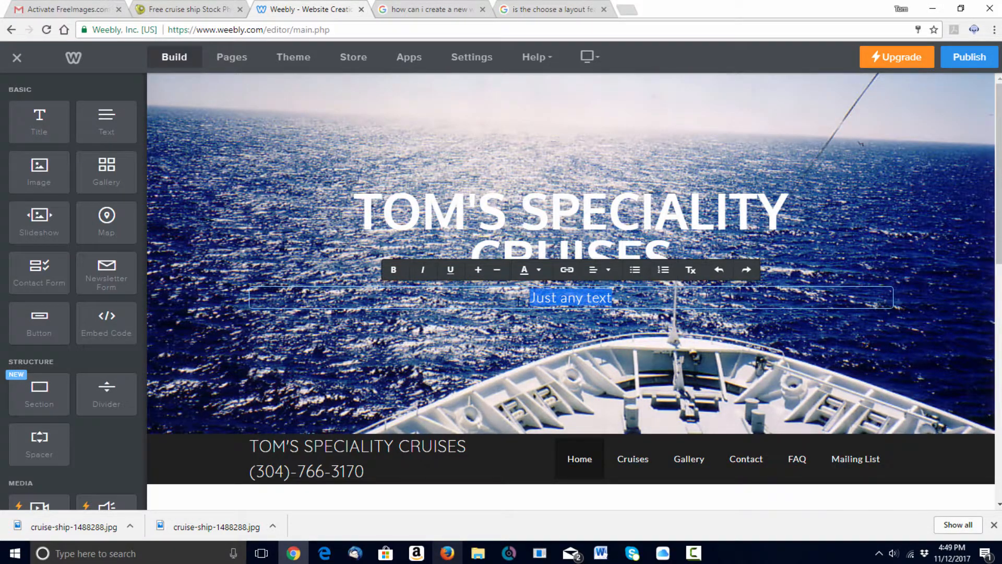
left_click(538, 272)
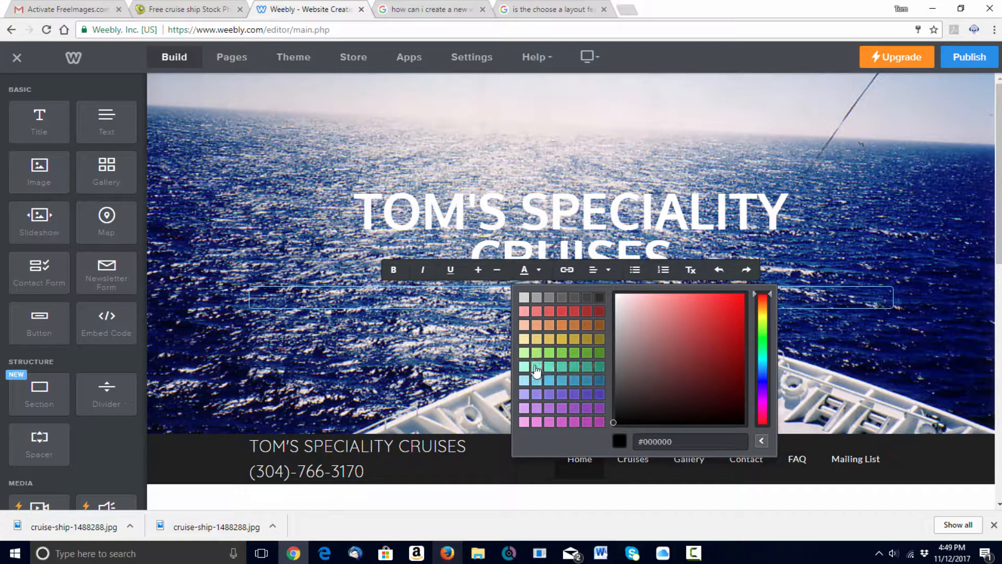
left_click(600, 301)
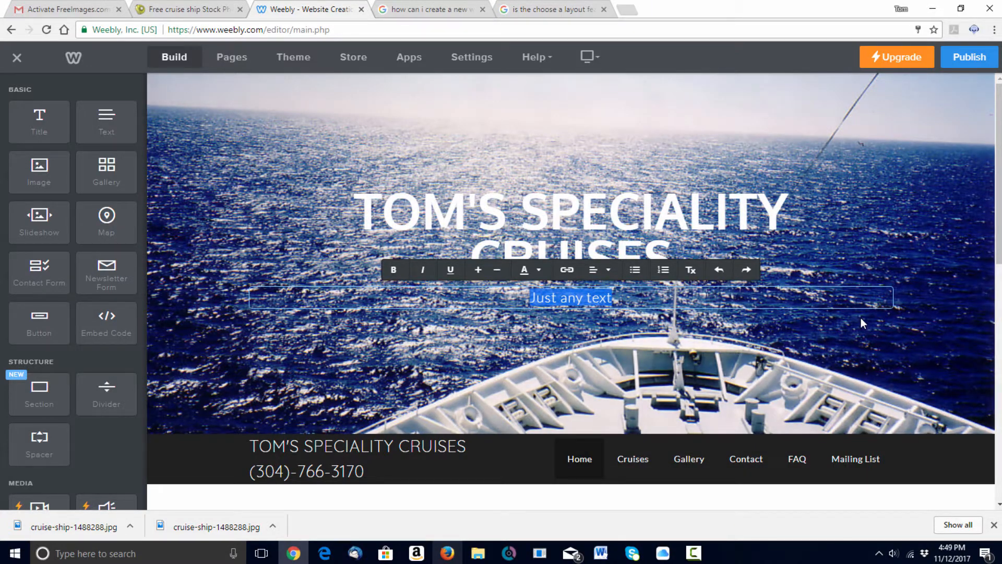
left_click(870, 352)
left_click(890, 288)
left_click_drag(622, 295, 495, 306)
left_click(531, 272)
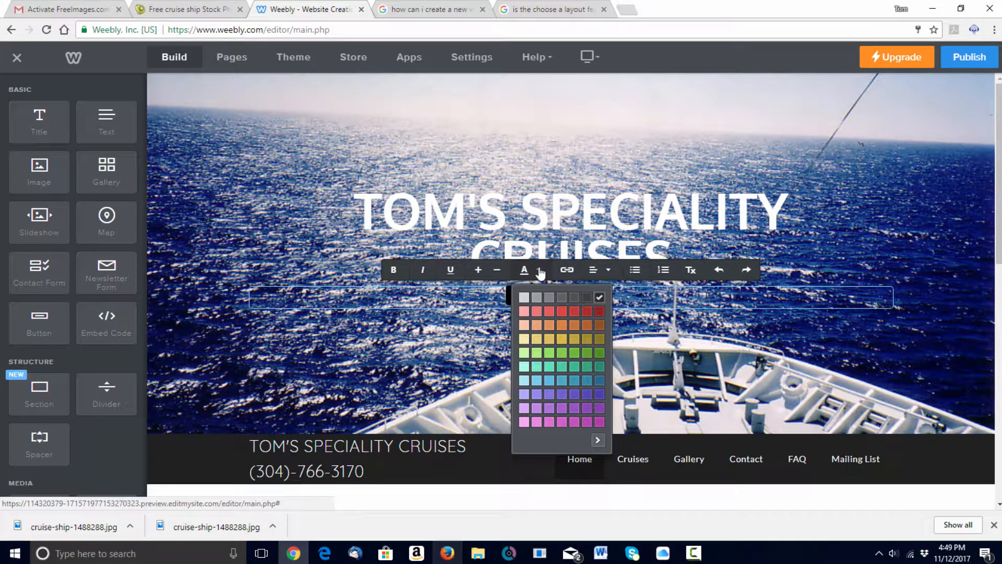
left_click(598, 440)
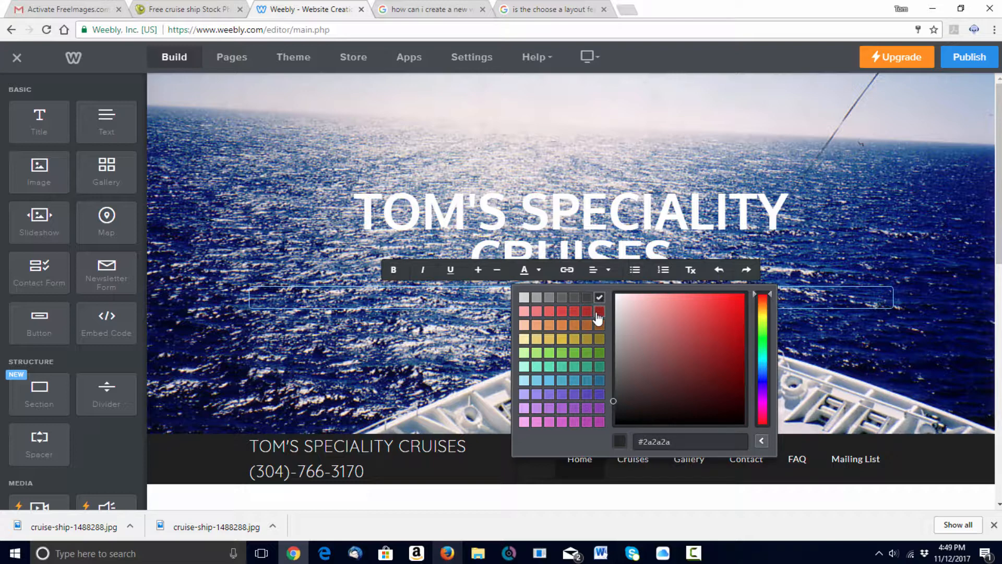
left_click(600, 311)
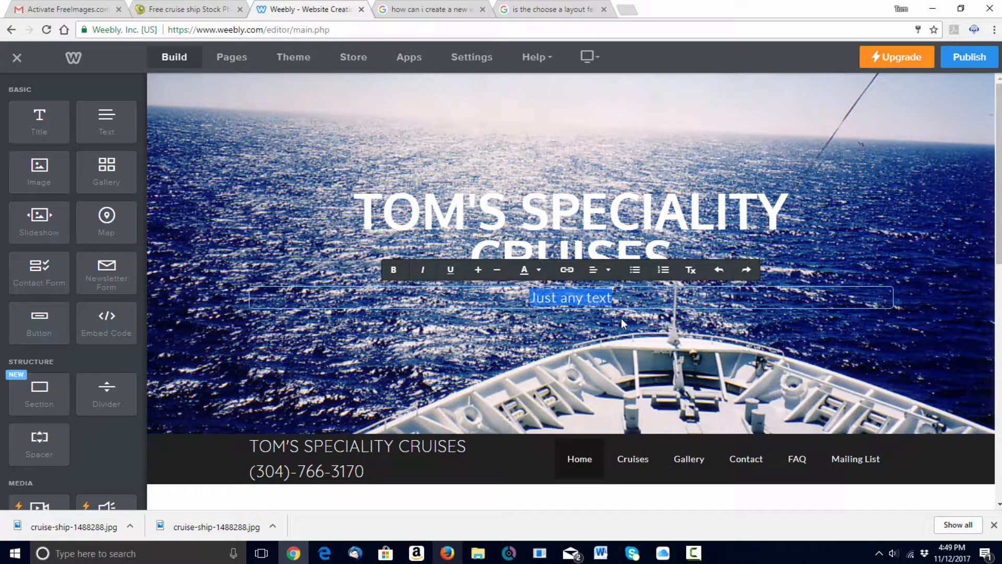
left_click(859, 346)
- Set the subtitle colour to near-black #0b0101 with the custom colour picker
left_click(611, 295)
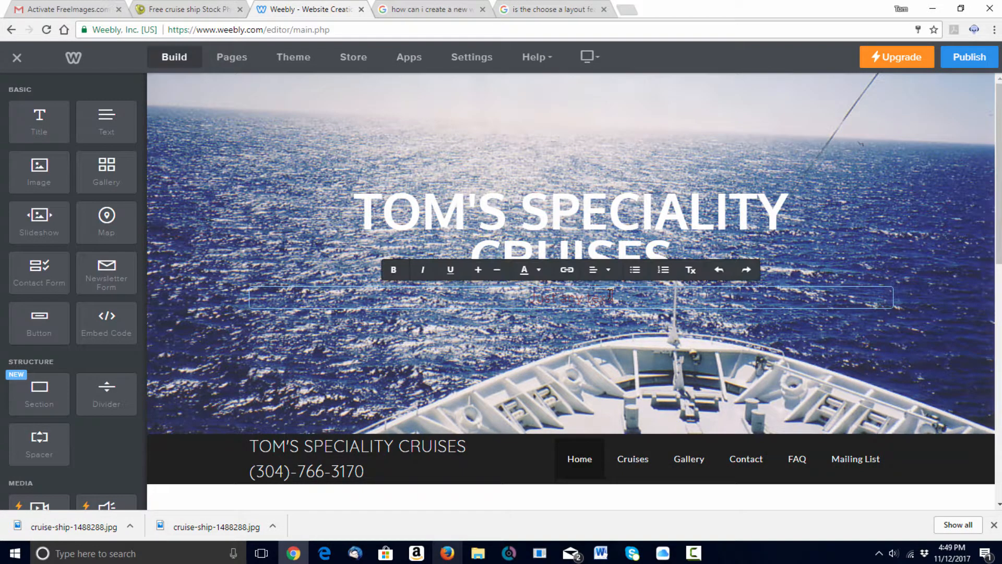
left_click_drag(611, 294, 508, 302)
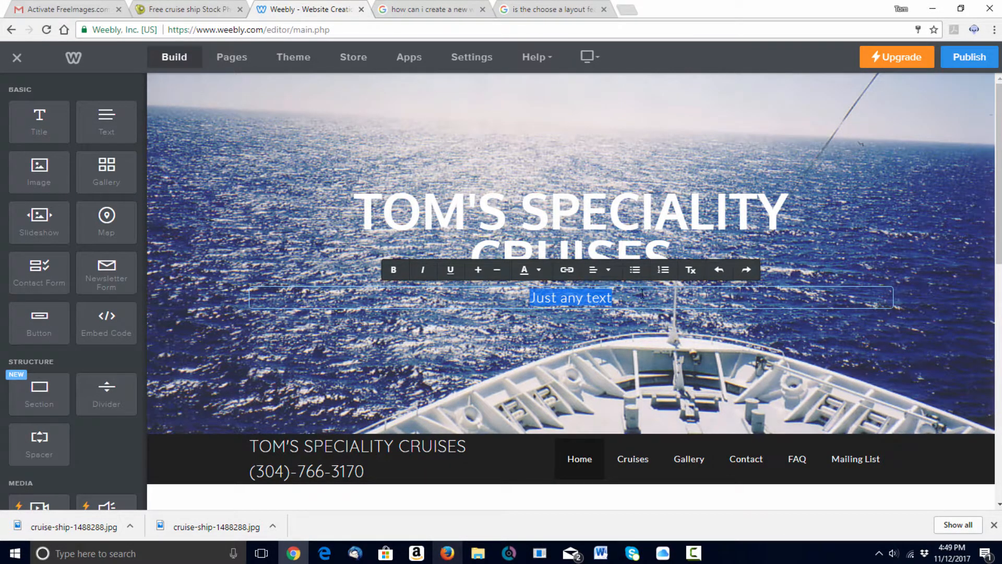
left_click(537, 271)
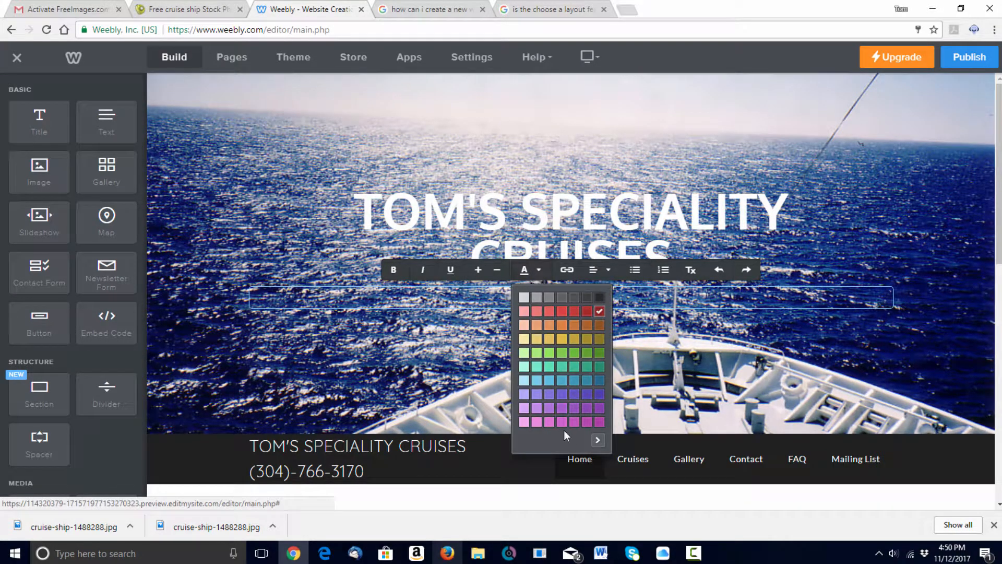
left_click(597, 439)
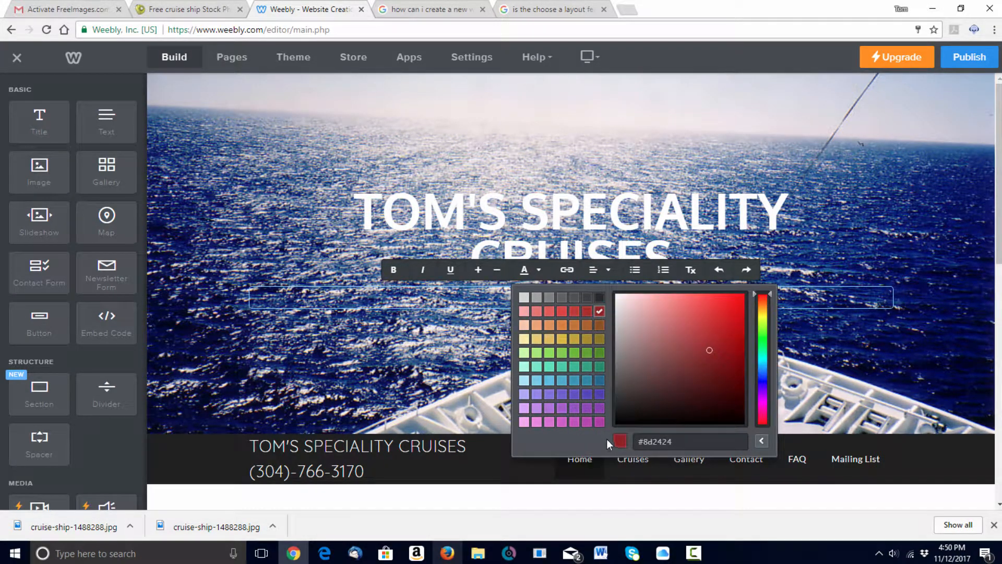
left_click(731, 417)
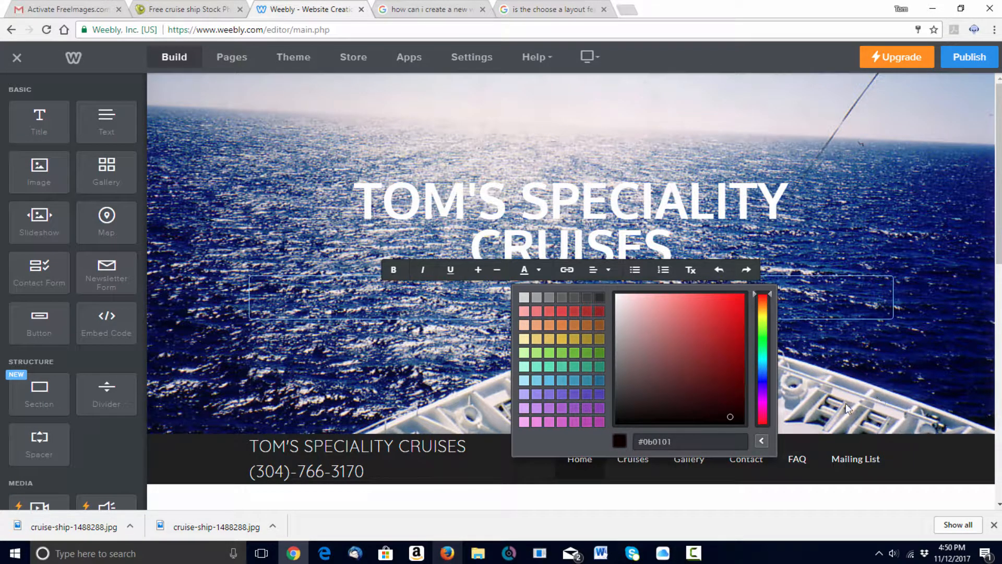
left_click(871, 345)
left_click(573, 283)
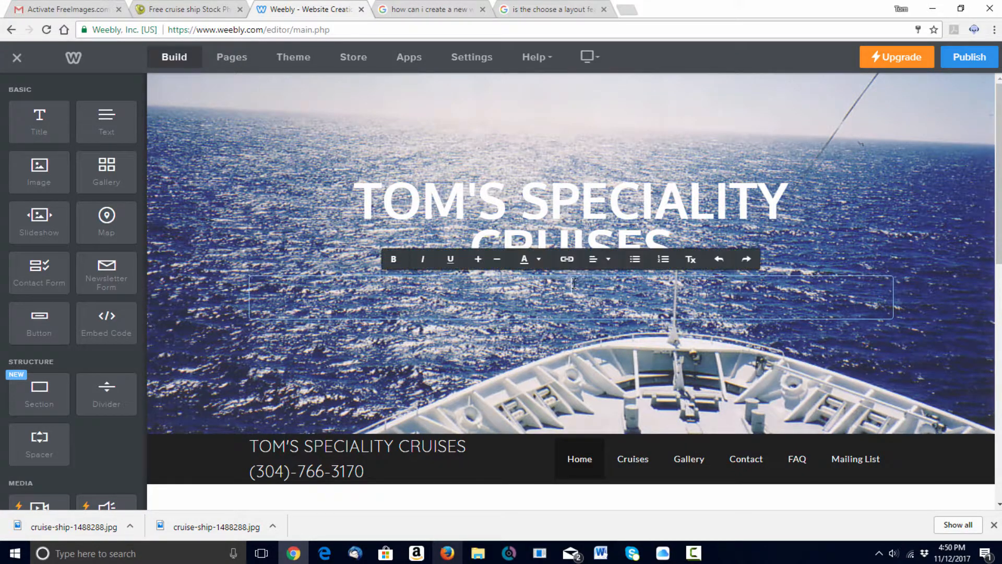
left_click(594, 297)
left_click(613, 286)
left_click_drag(569, 293, 481, 313)
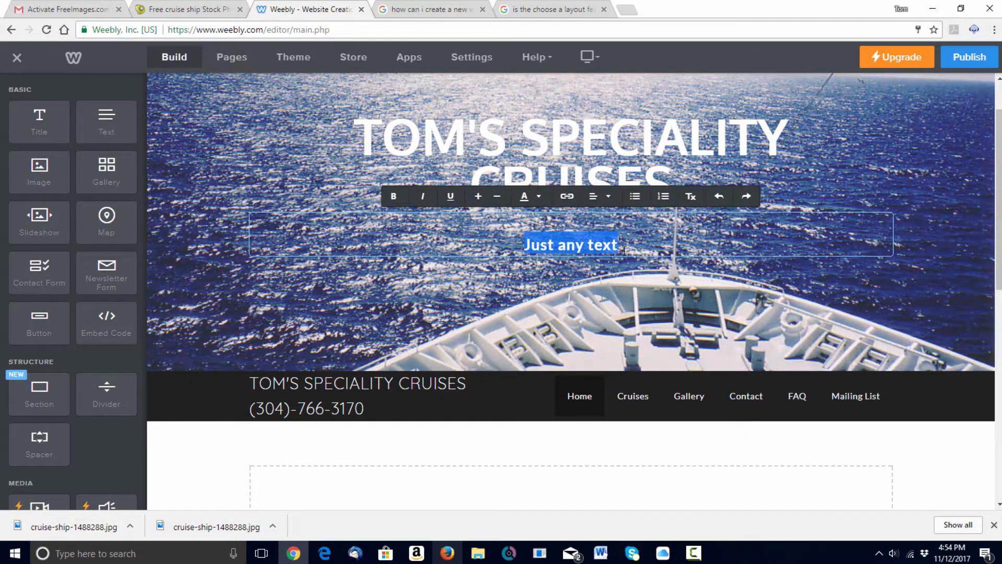
- Select the 'Just any text' subtitle and increase its font size by two steps
left_click(481, 201)
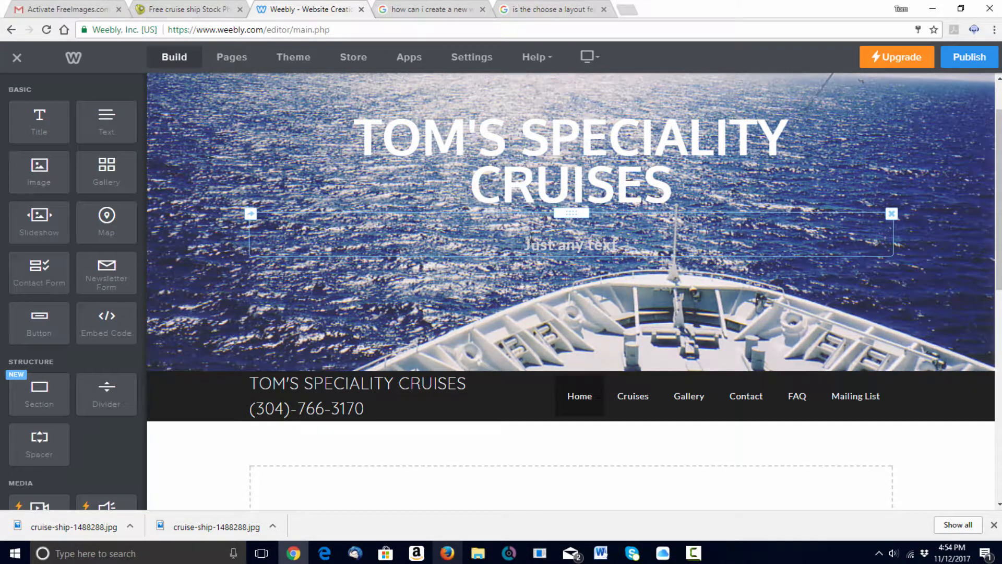
left_click(526, 239)
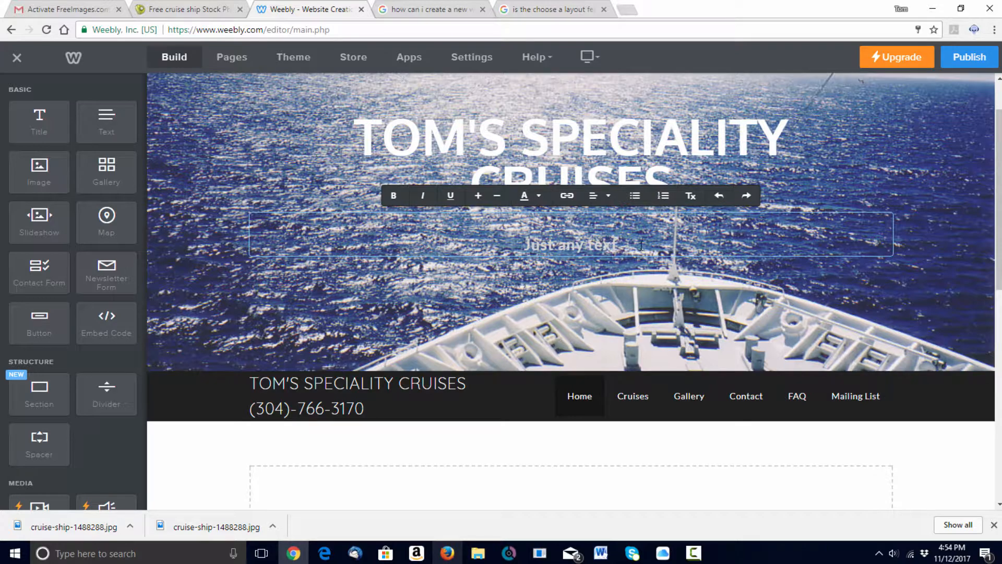
left_click_drag(641, 245, 519, 250)
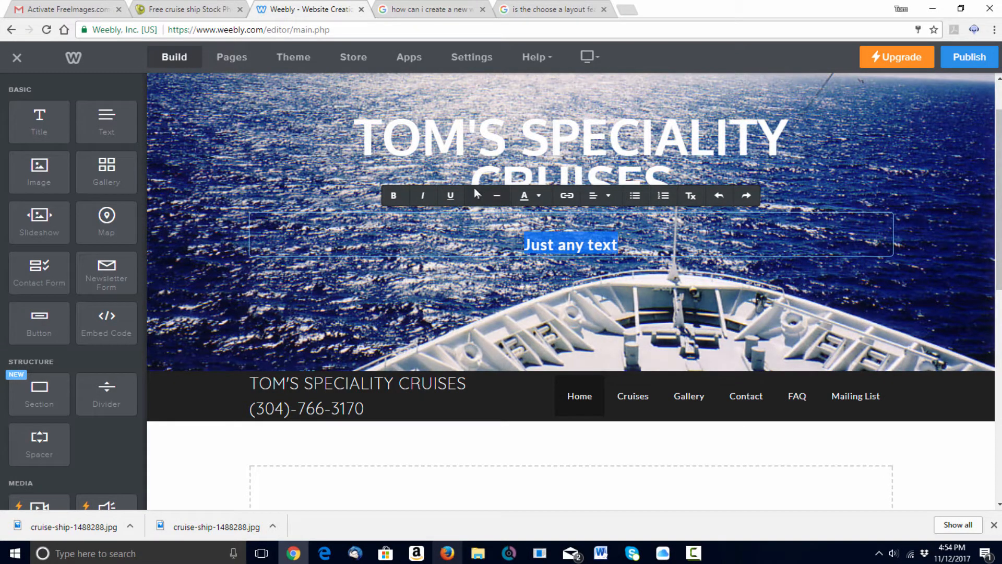
left_click(478, 200)
left_click(478, 200)
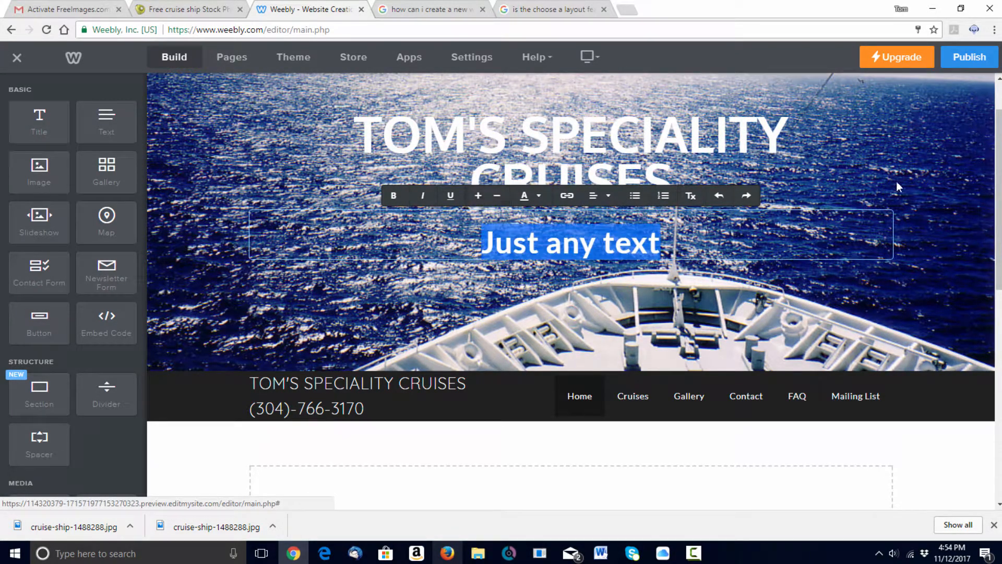
left_click(916, 169)
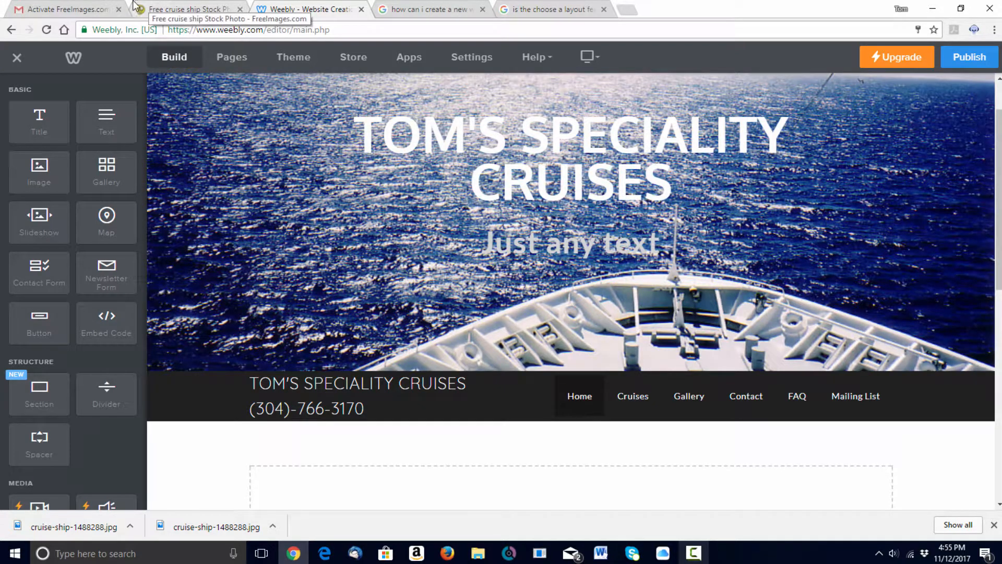
- Under Theme, open Change Fonts to list the font options for each text element
left_click(291, 56)
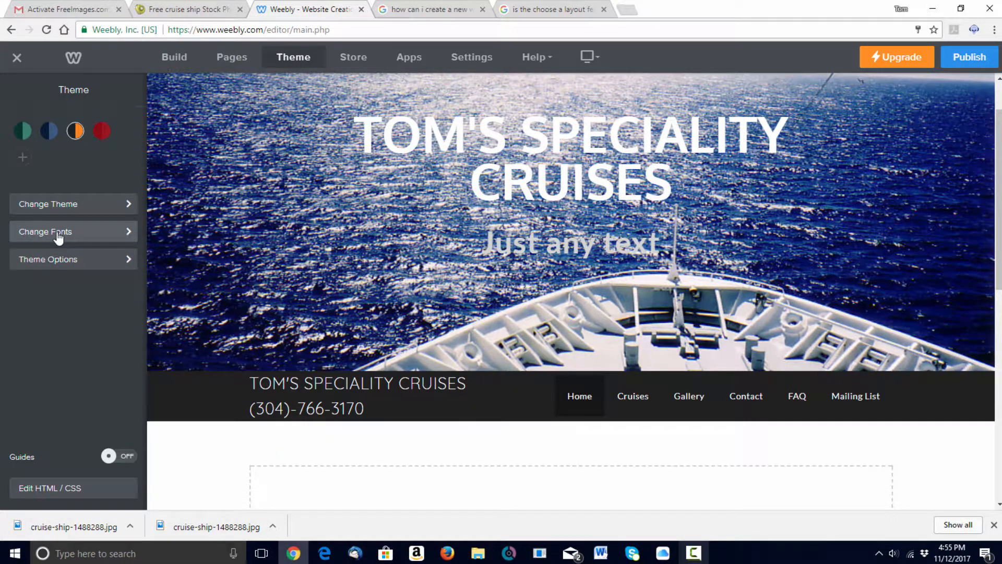
left_click(59, 233)
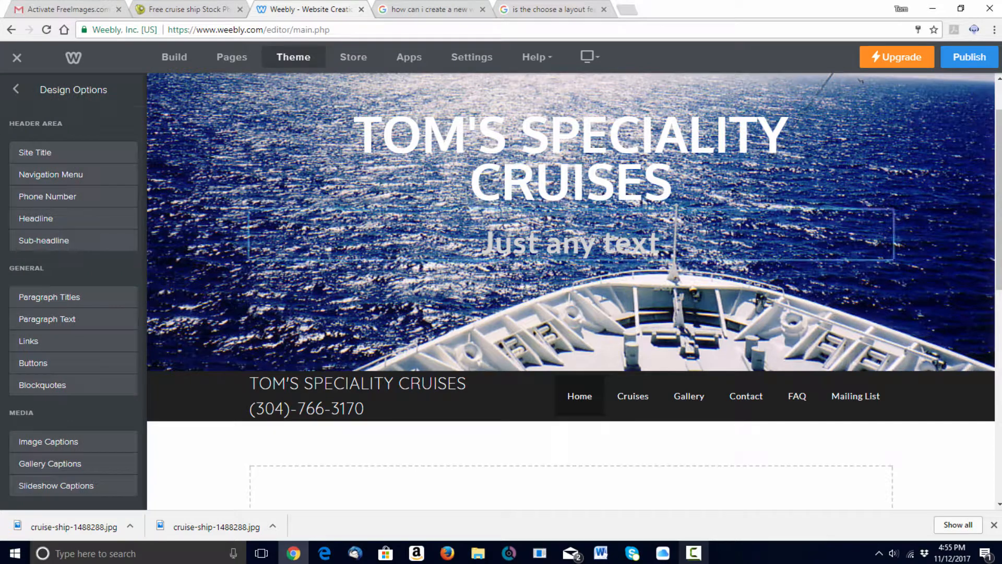
left_click(381, 407)
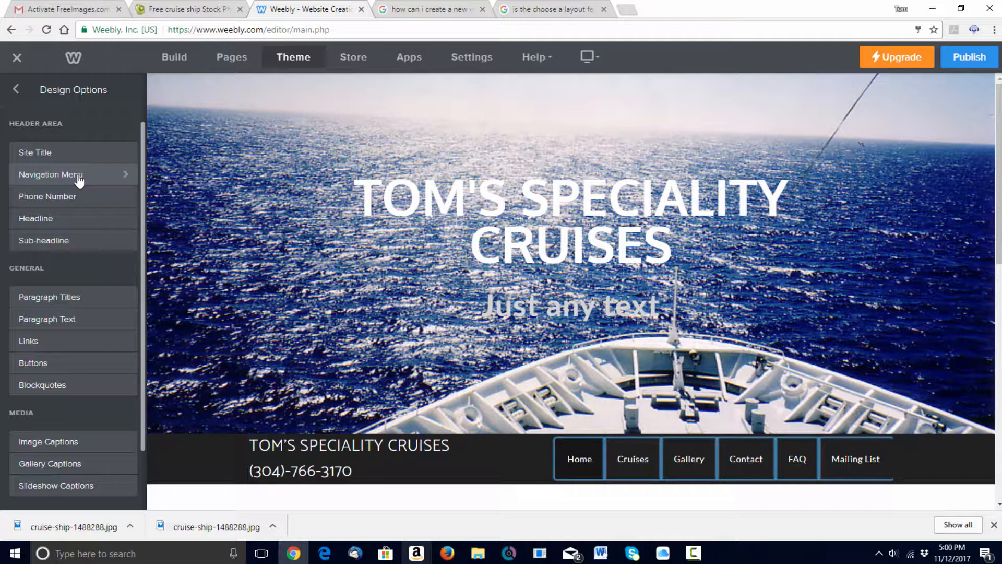
- Change the Headline font to Libre Franklin after briefly trying Lilly
left_click(54, 220)
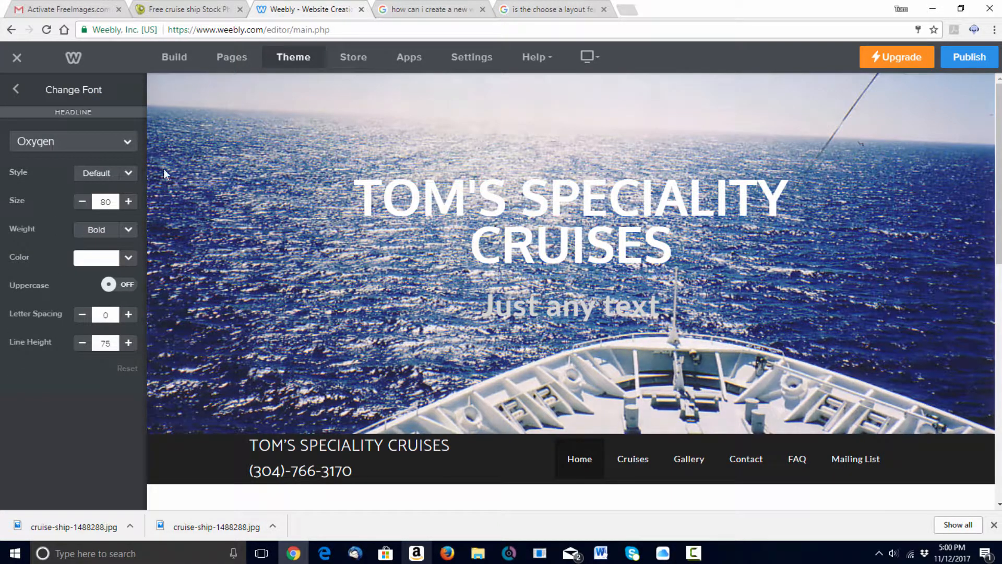
left_click(129, 144)
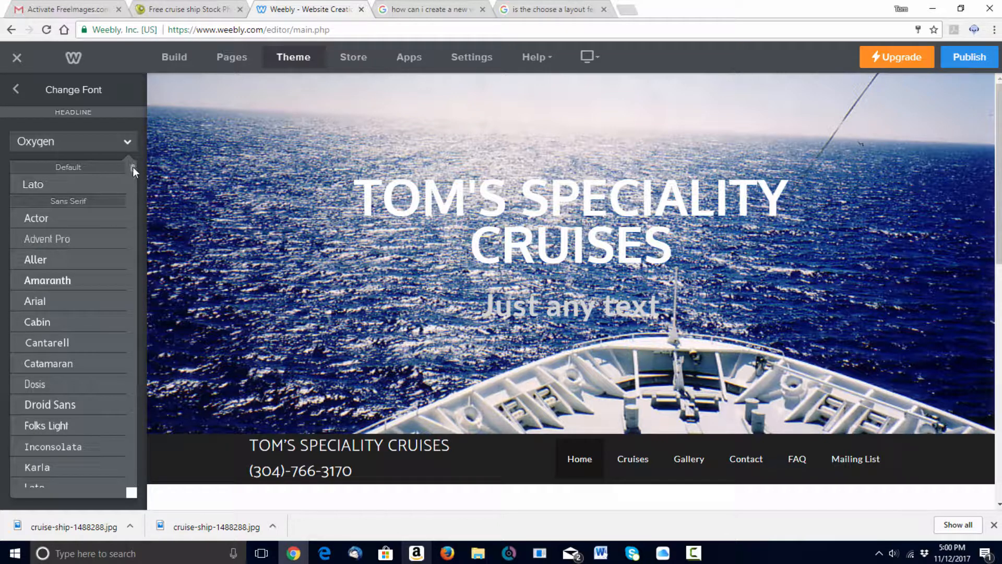
left_click_drag(132, 167, 132, 240)
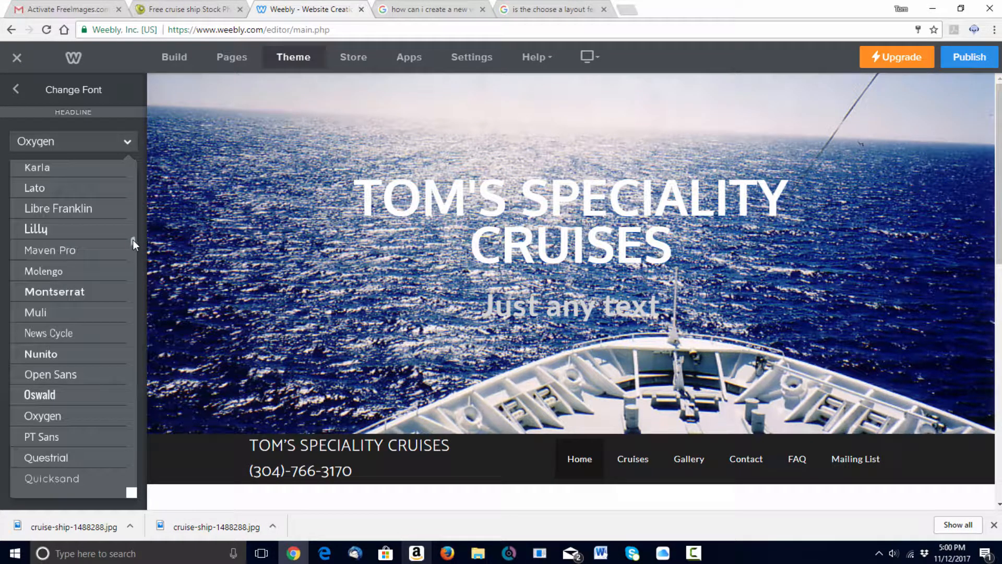
left_click(47, 229)
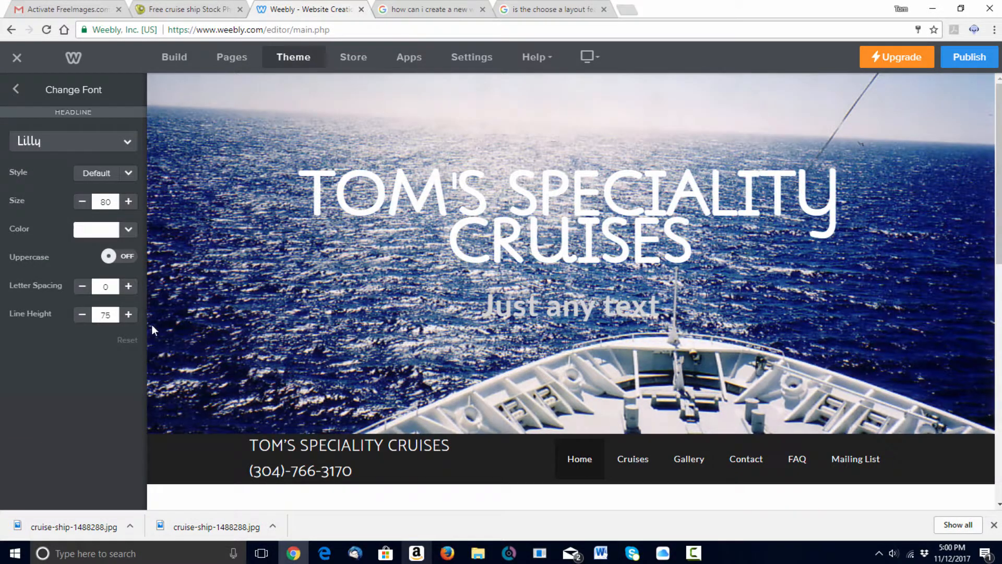
left_click(127, 141)
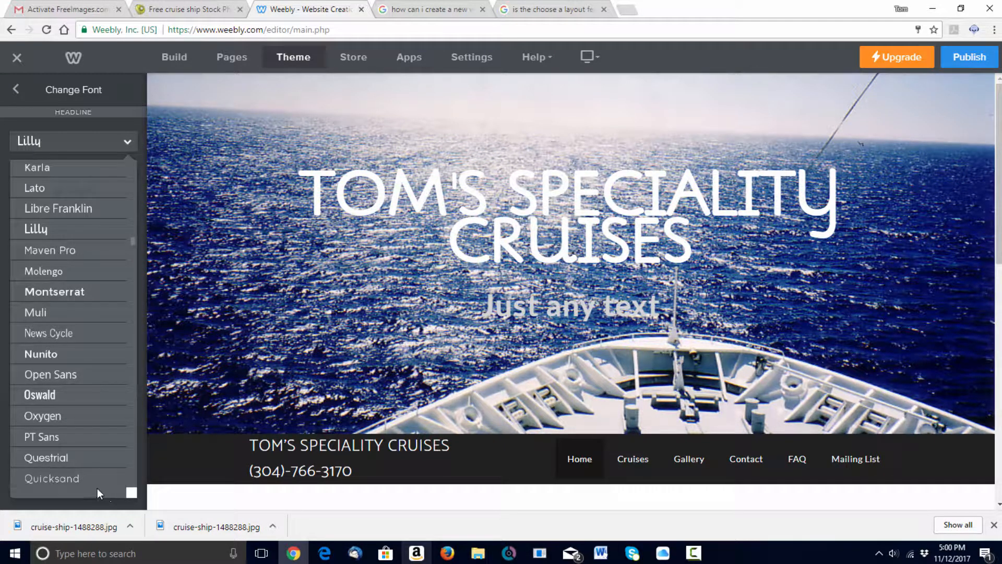
left_click(140, 475)
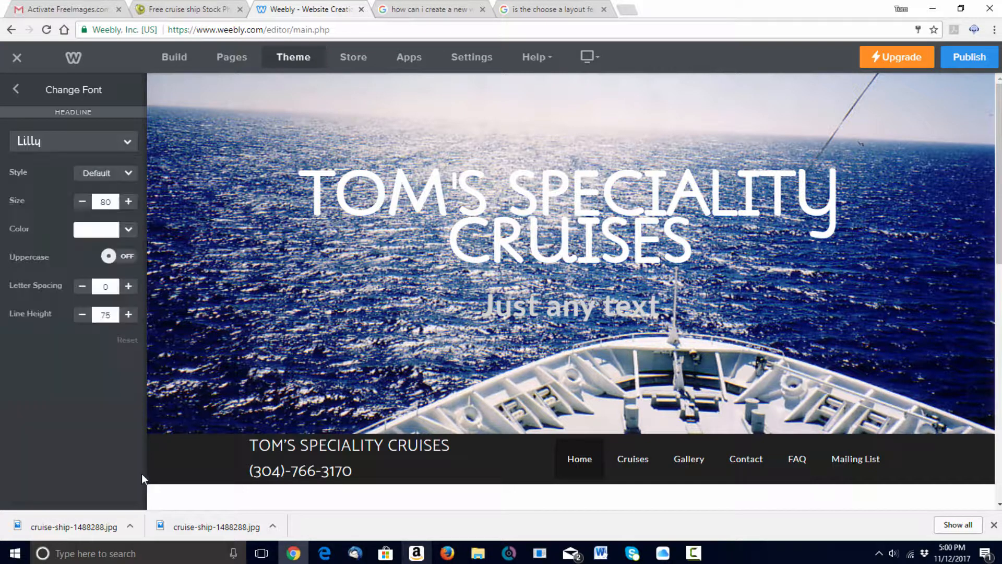
left_click(127, 141)
left_click(89, 208)
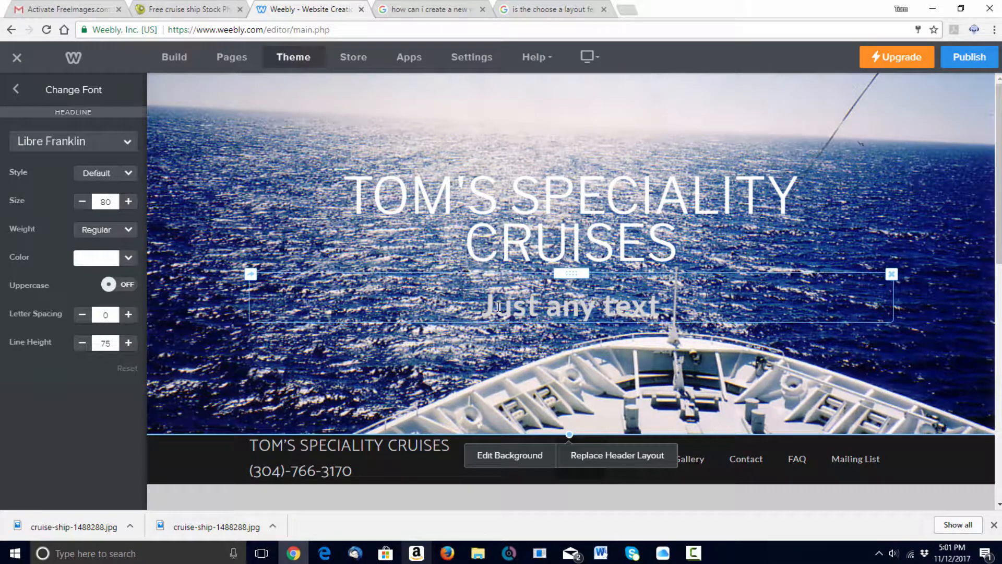
left_click(494, 306)
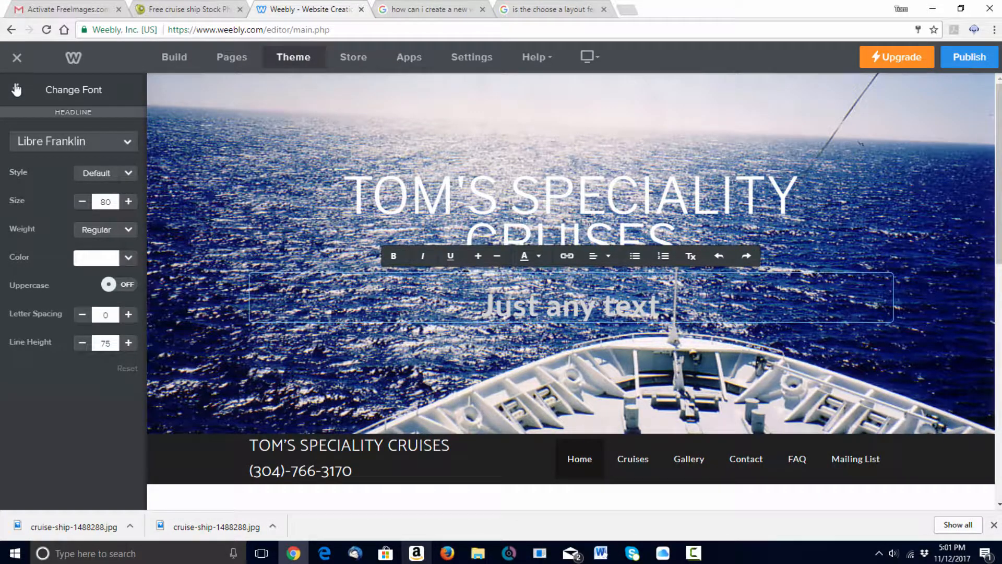
left_click(16, 90)
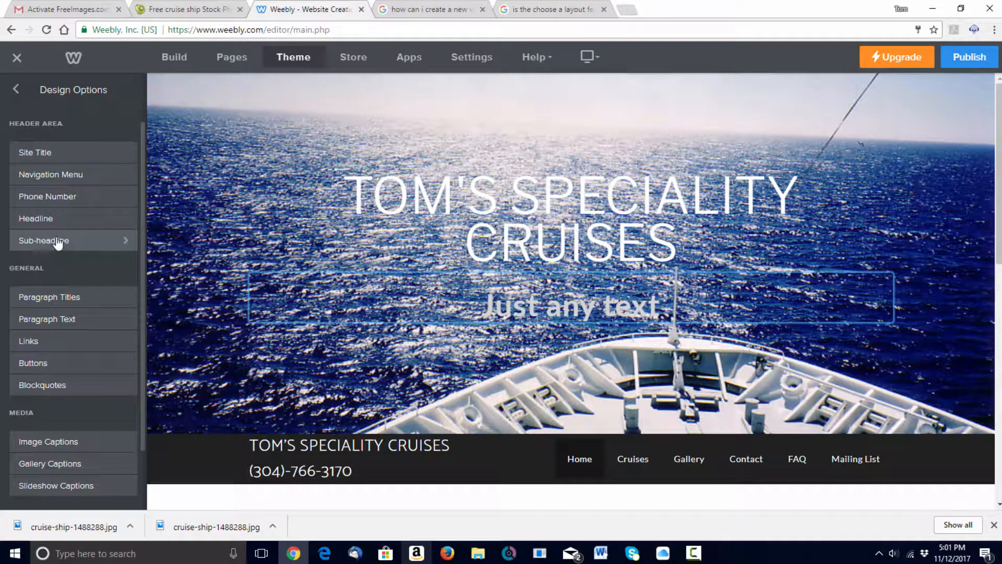
- Set the Sub-headline font to Aller after trying Amaranth, keeping Uppercase off
left_click(58, 242)
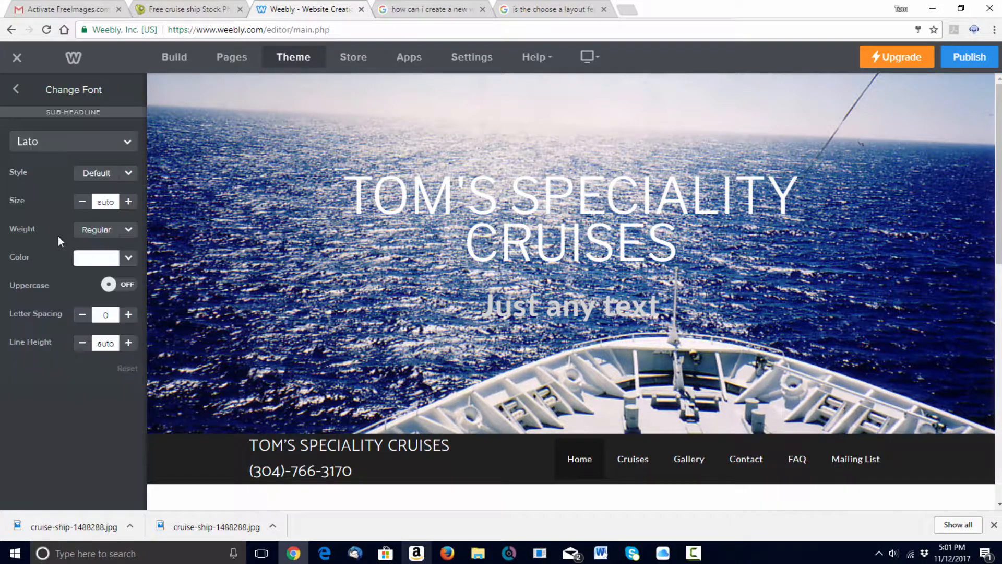
left_click(127, 145)
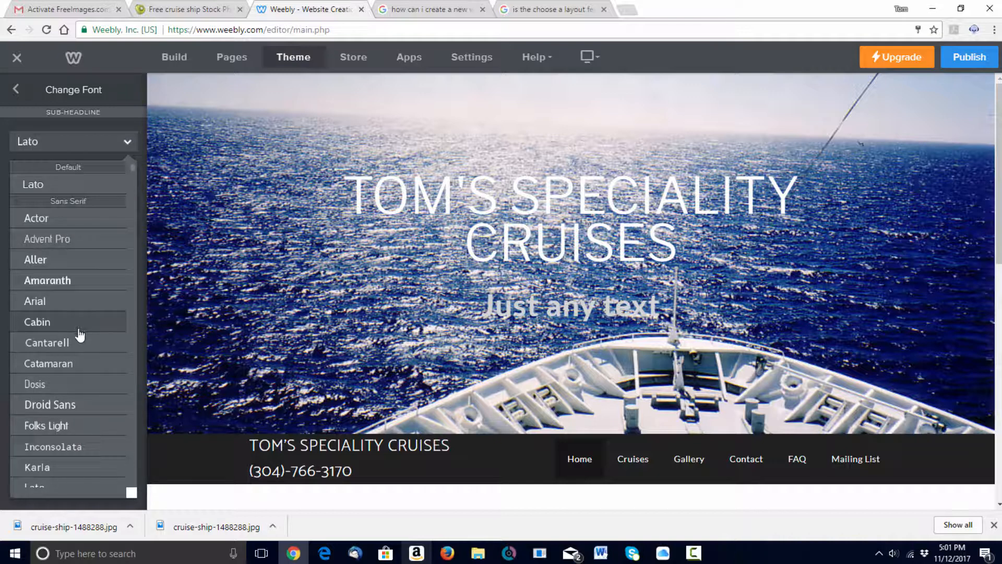
left_click(66, 281)
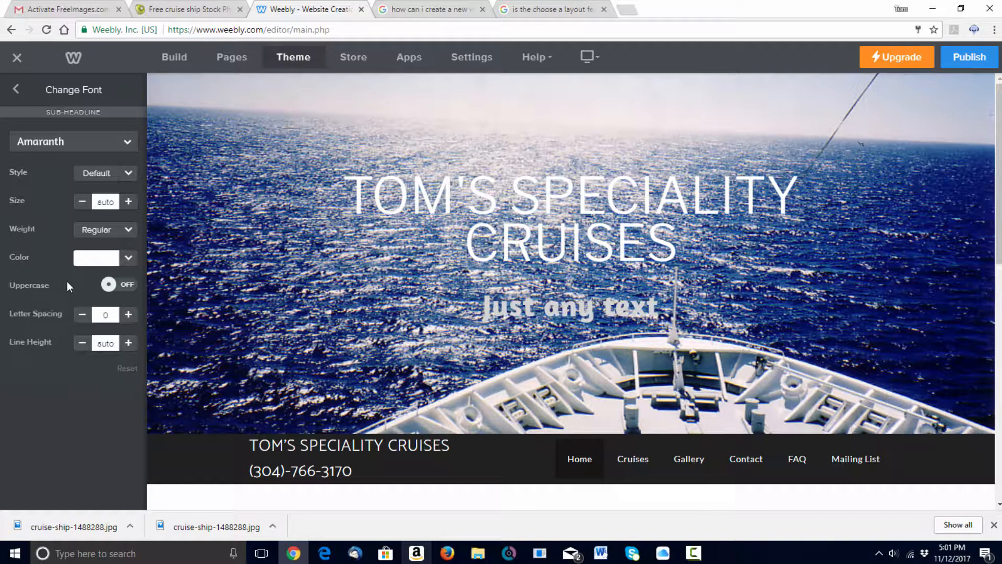
left_click(127, 144)
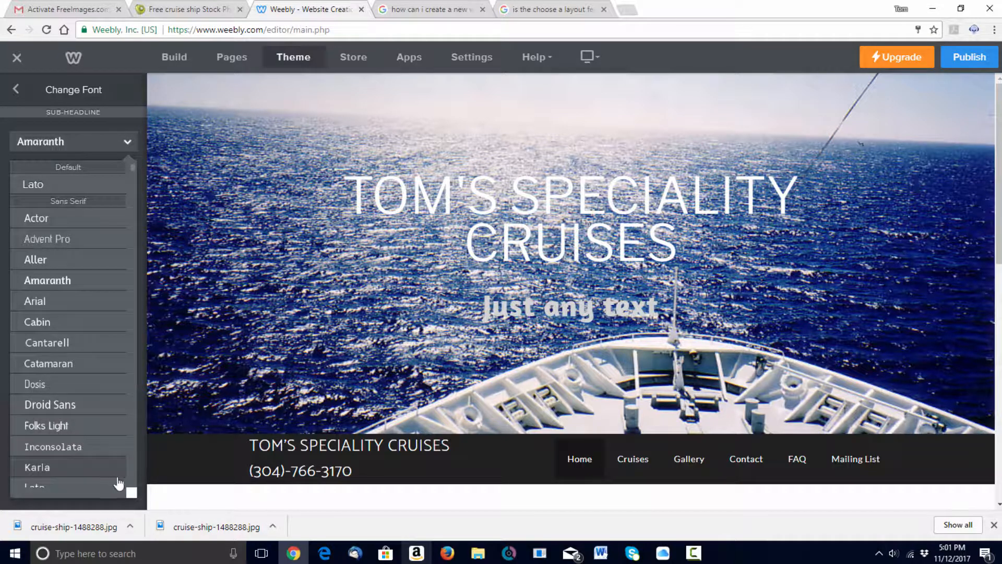
left_click(70, 261)
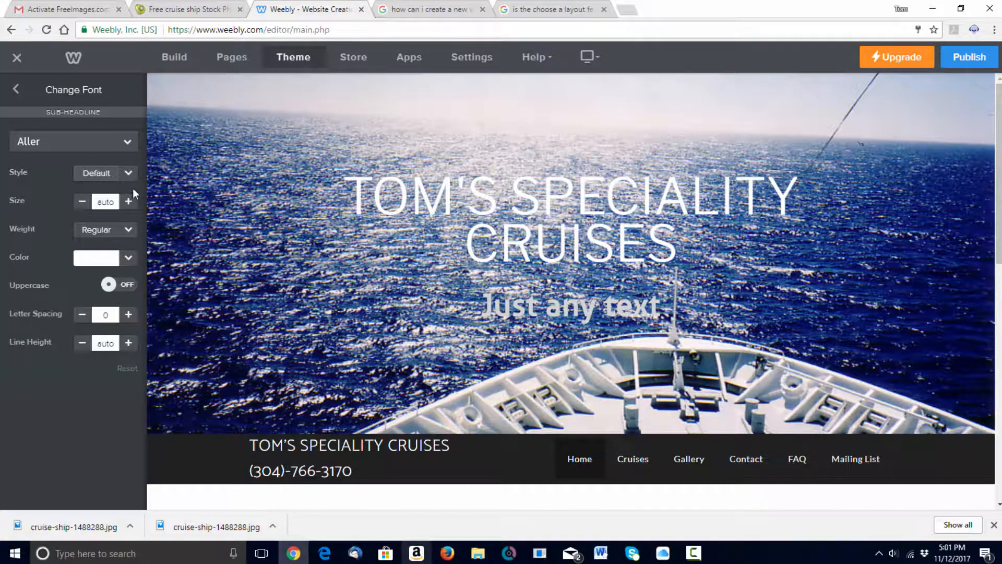
left_click(129, 258)
left_click(130, 259)
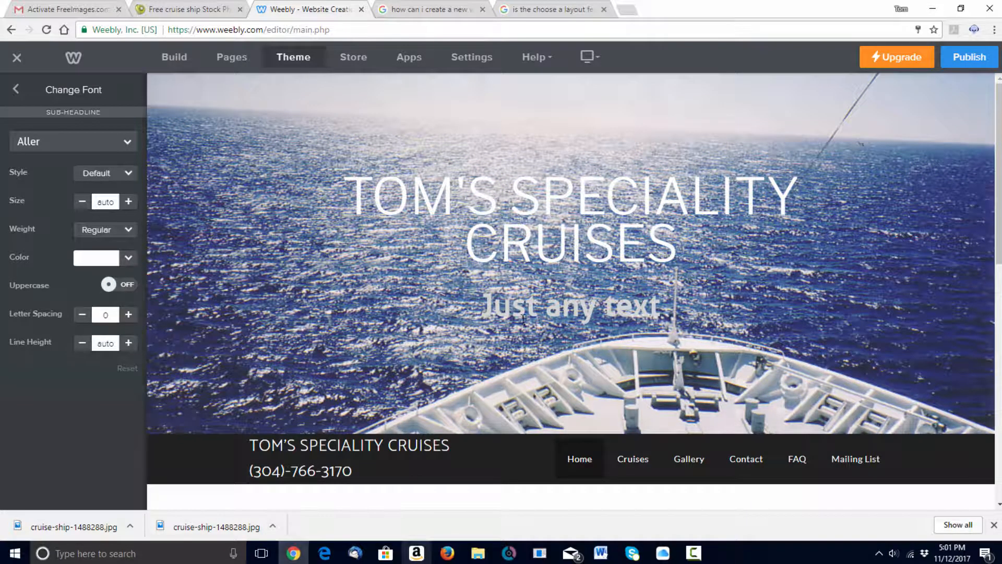
left_click(114, 286)
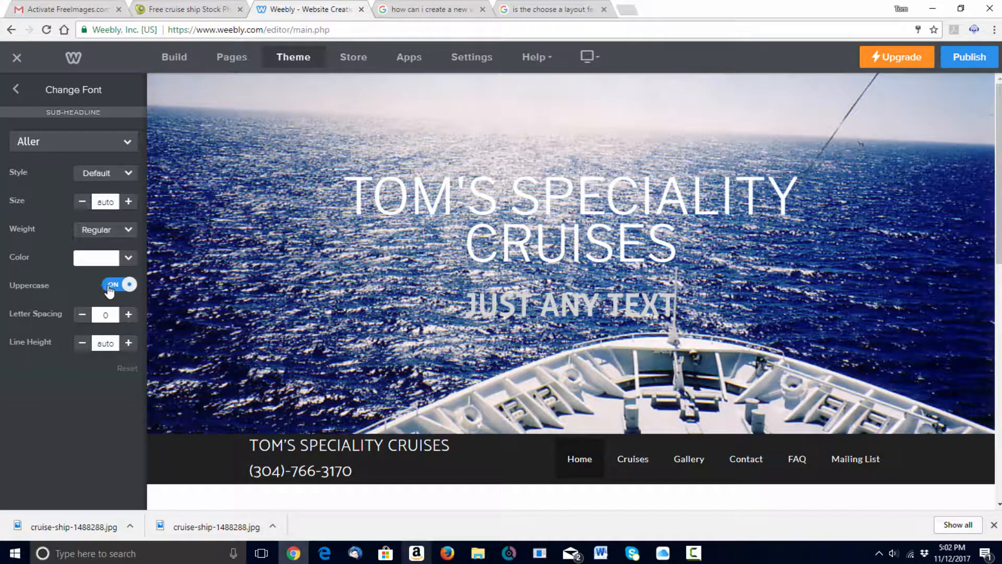
left_click(110, 287)
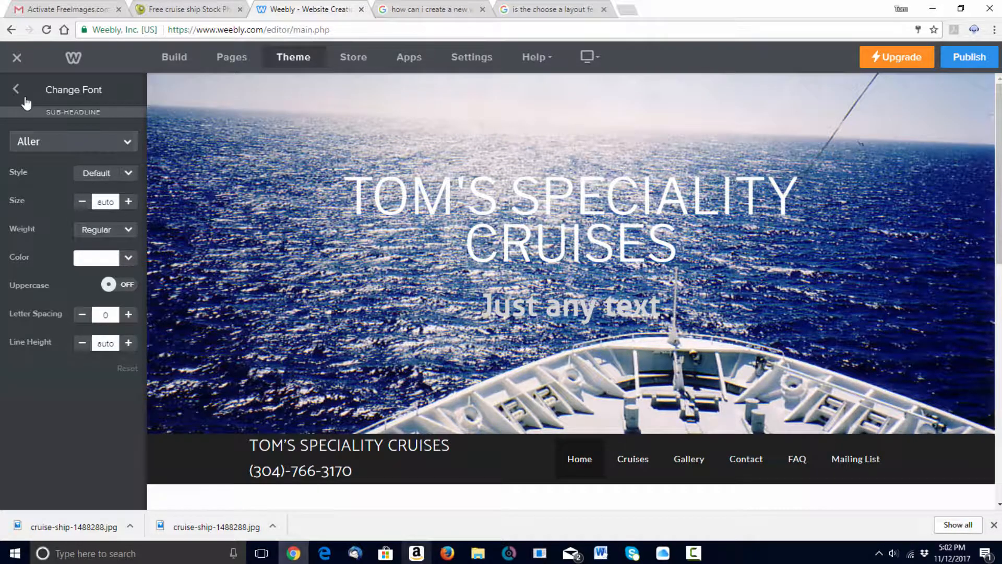
- Turn off Uppercase for the Headline style so it reads 'Tom's Speciality Cruises'
left_click(17, 91)
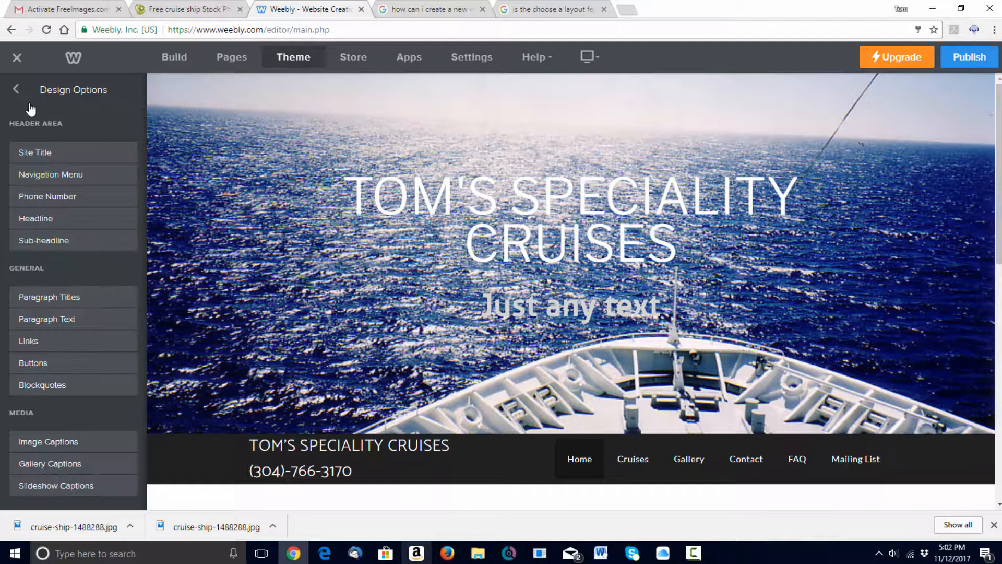
left_click(46, 220)
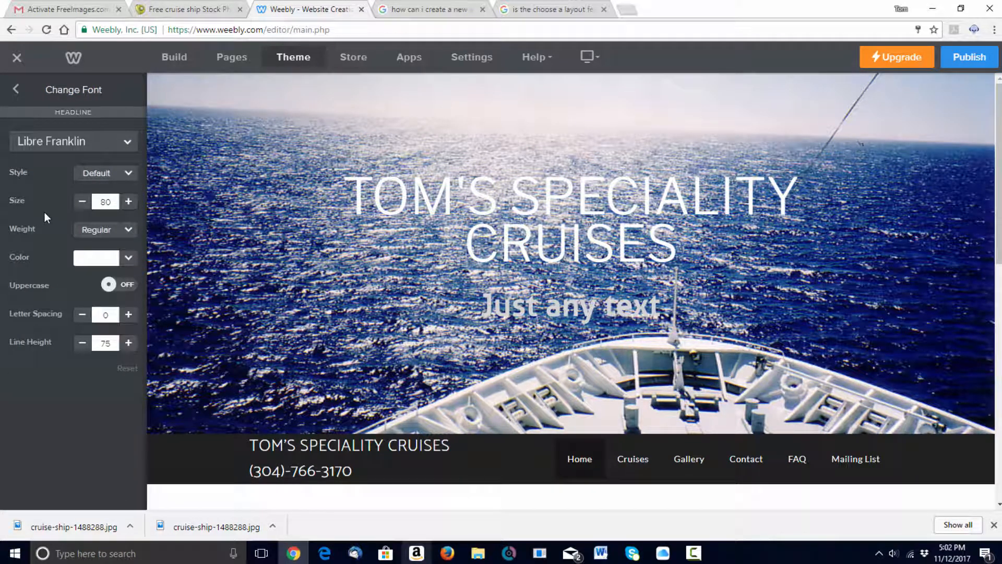
left_click(110, 285)
left_click(110, 286)
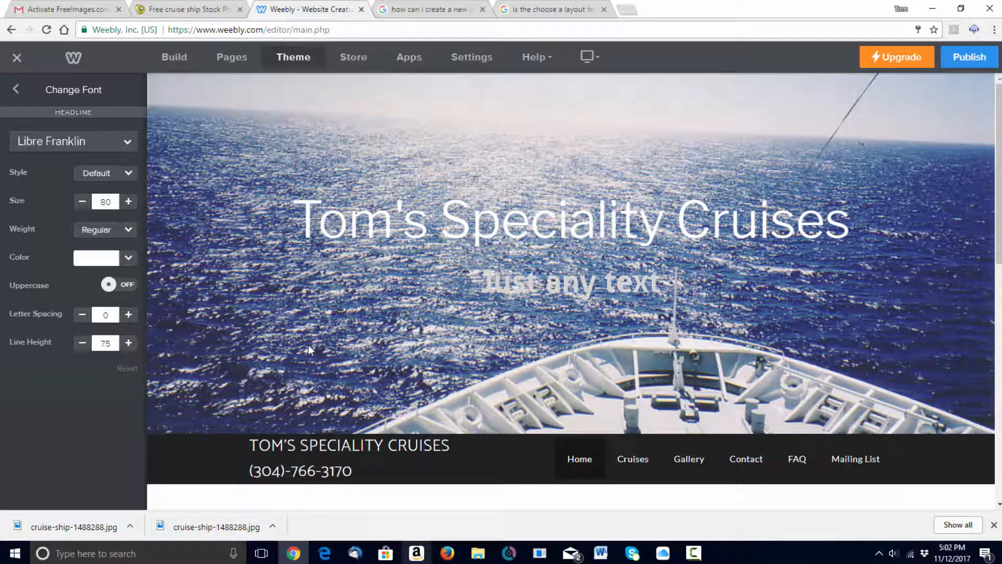
scroll(376, 204, "down", 5)
scroll(539, 386, "down", 2)
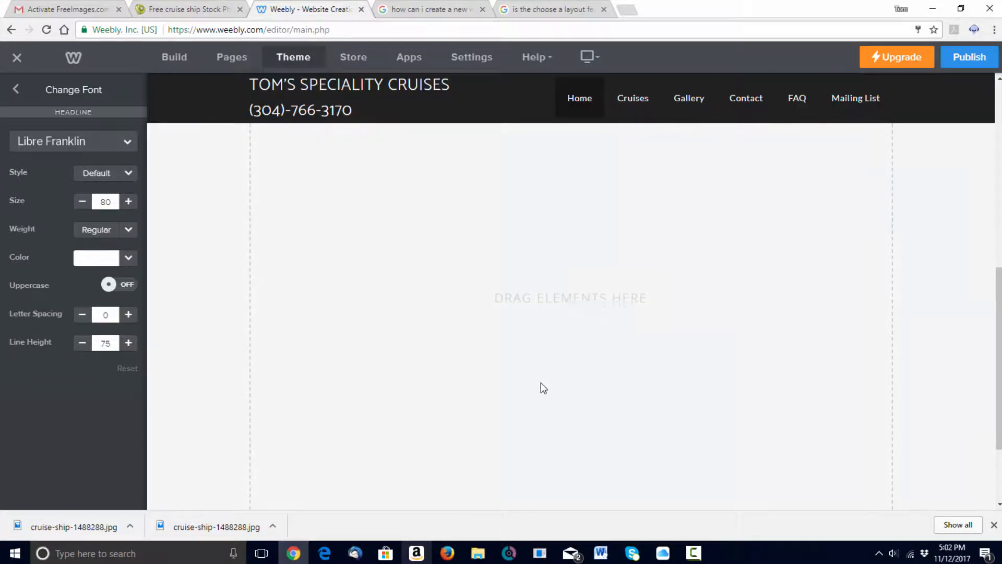